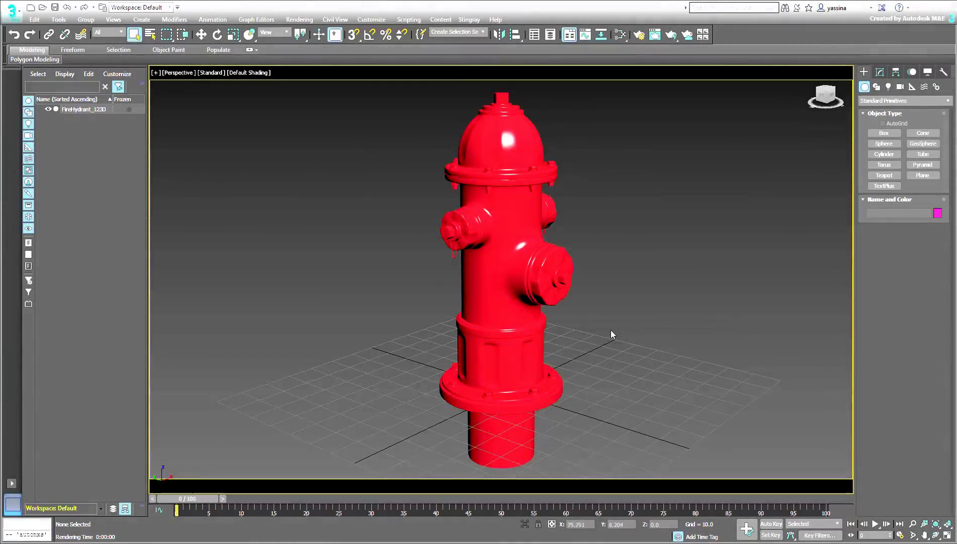
- Select the hydrant, toggle Edged Faces (F4) to inspect its mesh, and render a test image
left_click(509, 301)
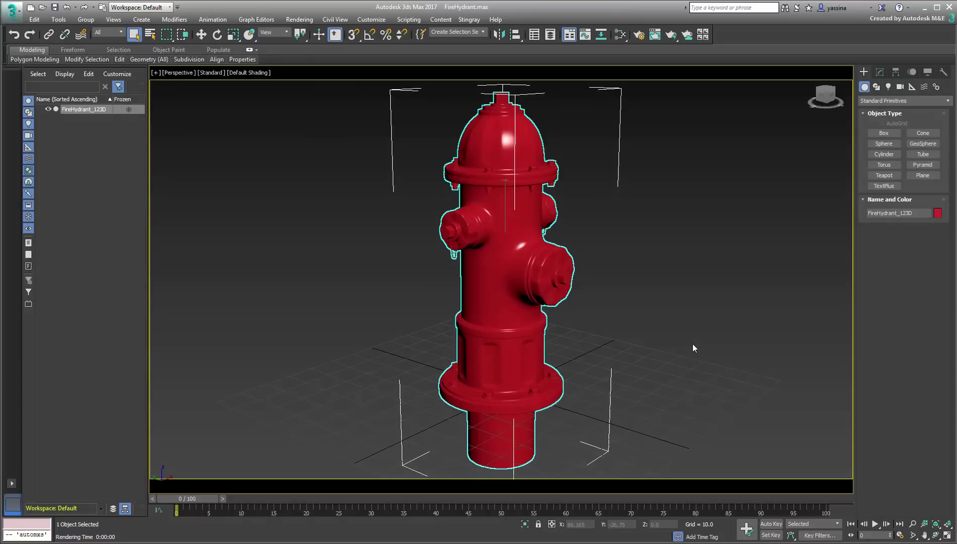
key("F4")
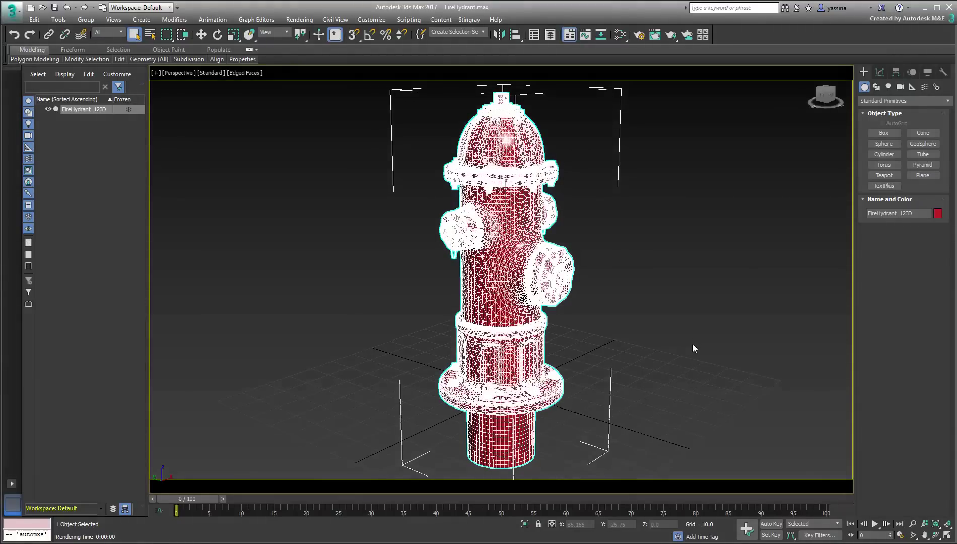
key("F4")
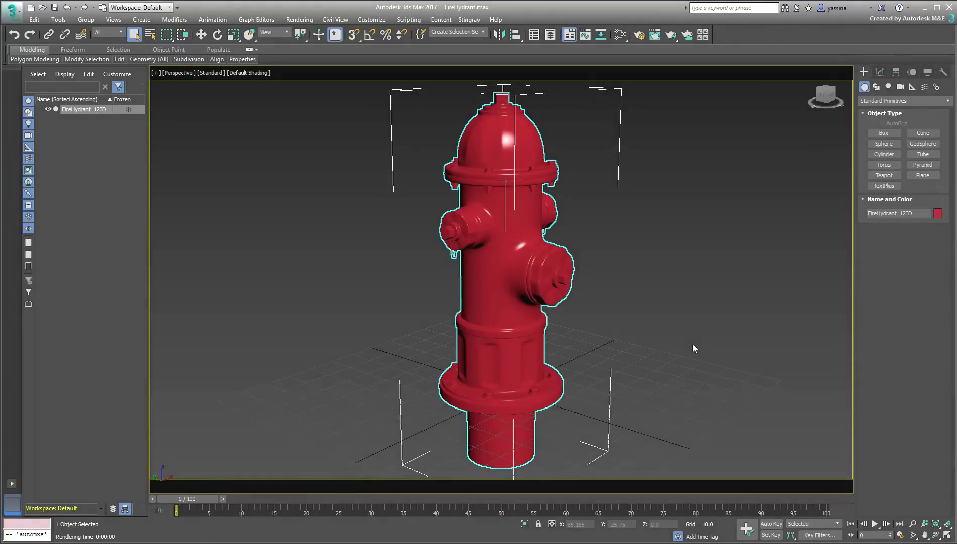
left_click(668, 38)
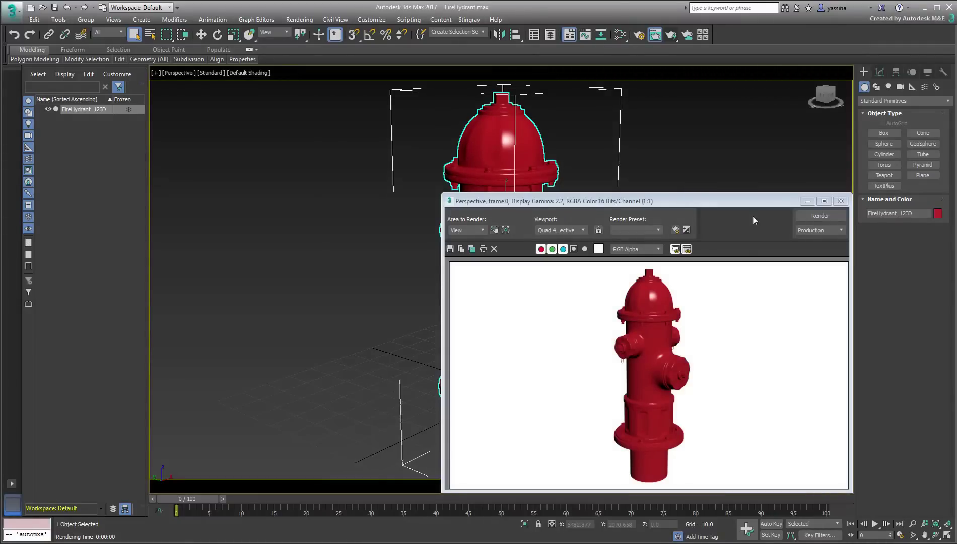
- Close the render and connect a BlendedBoxMap to the material's Diffuse Color
left_click(844, 201)
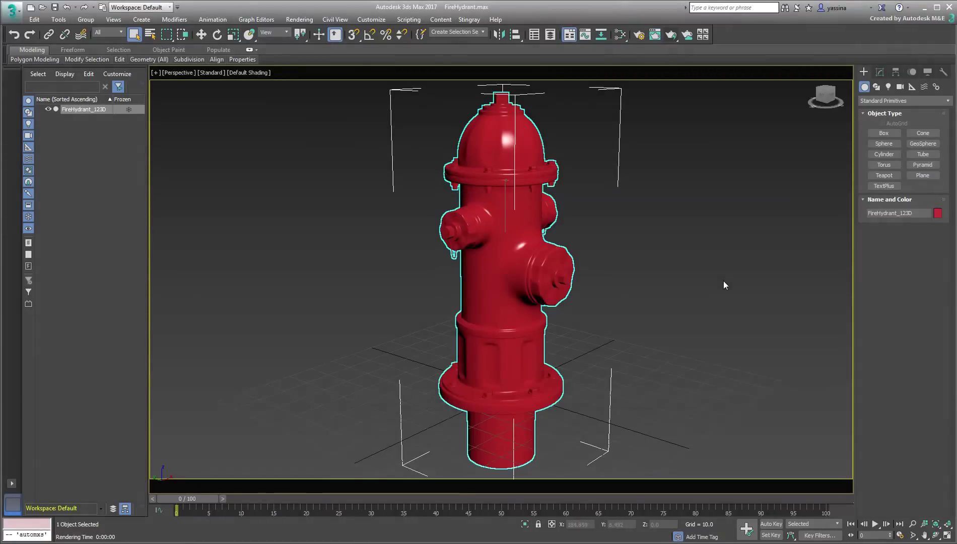
key("m")
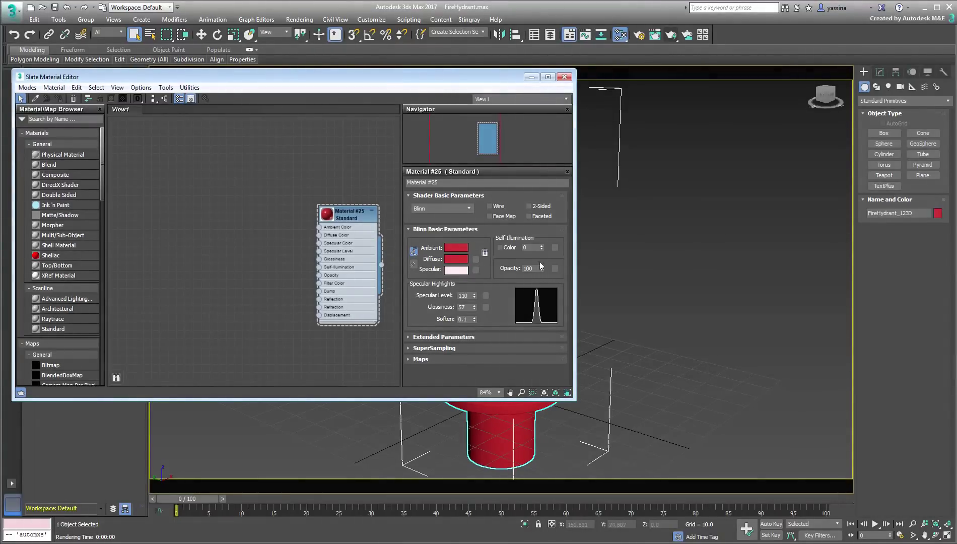
left_click_drag(318, 235, 236, 185)
mouse_move(296, 195)
left_click(355, 195)
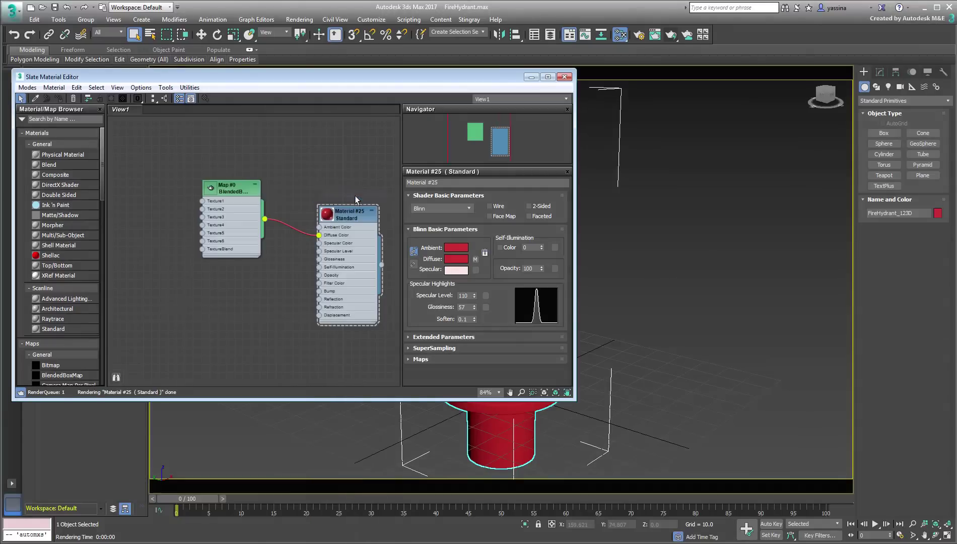
- Tint the Blended Box Map's single projection dark red and render the hydrant to check
double_click(228, 192)
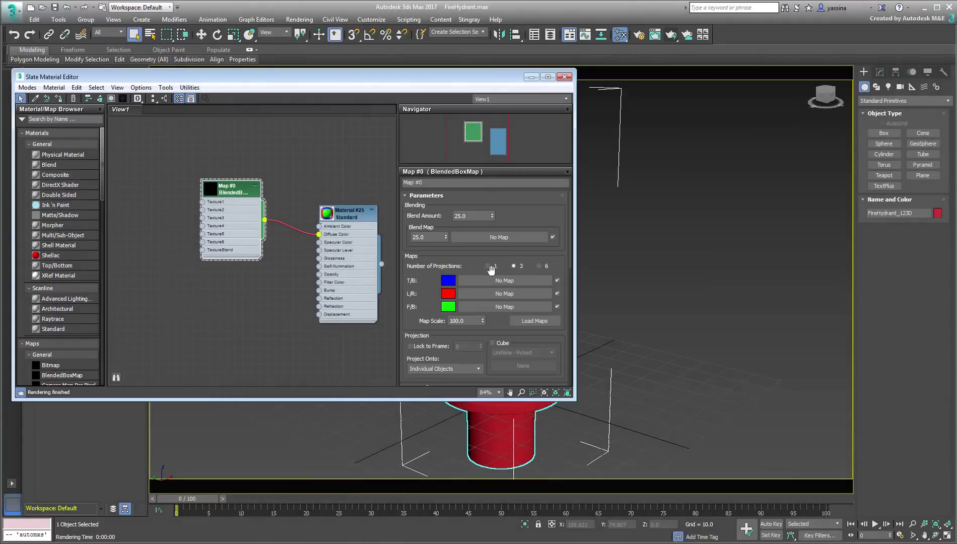
left_click(447, 280)
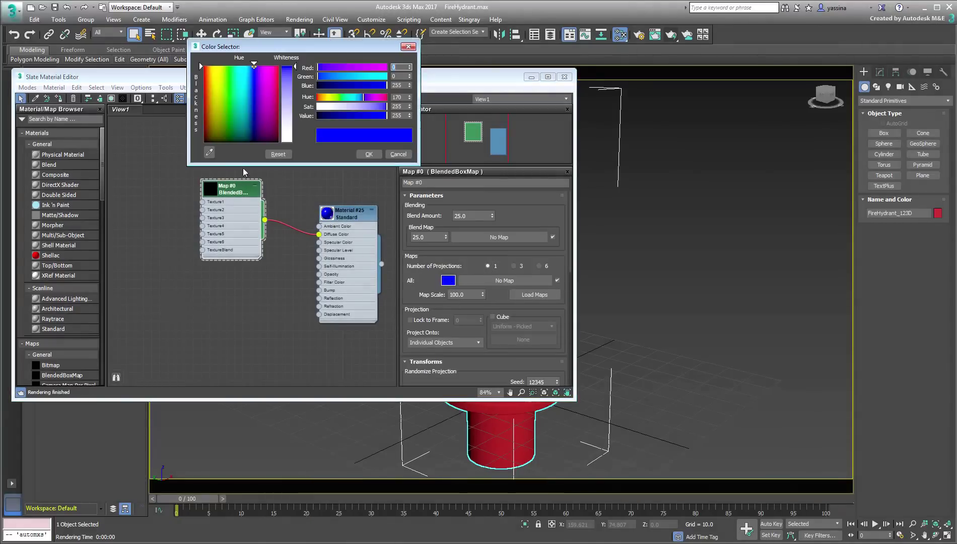
left_click_drag(213, 108, 203, 114)
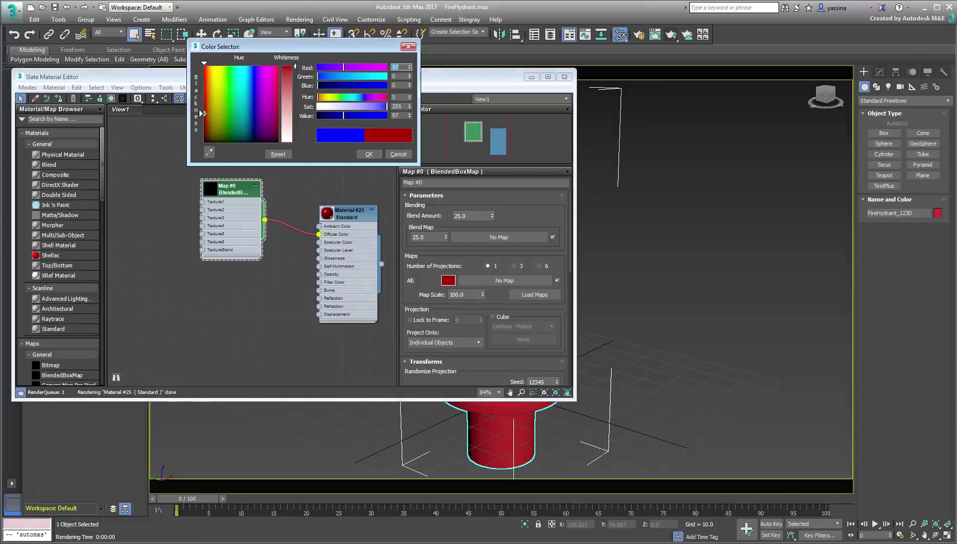
left_click(367, 153)
left_click(673, 35)
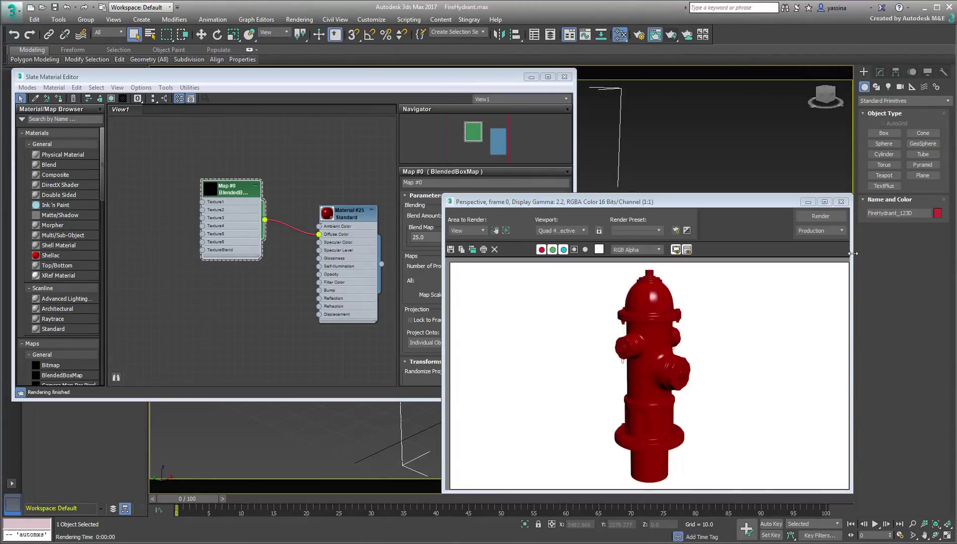
left_click(840, 201)
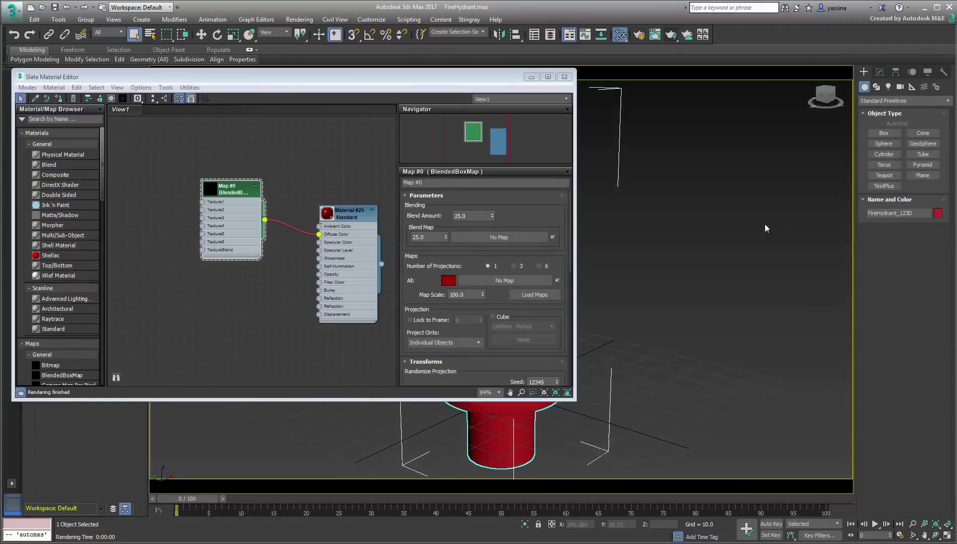
scroll(483, 282, "down", 5)
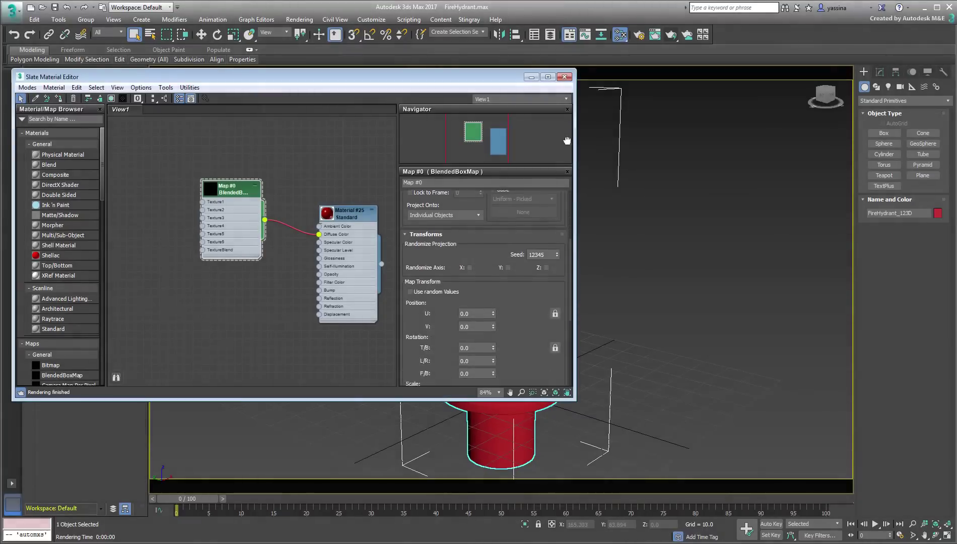
scroll(484, 281, "down", 2)
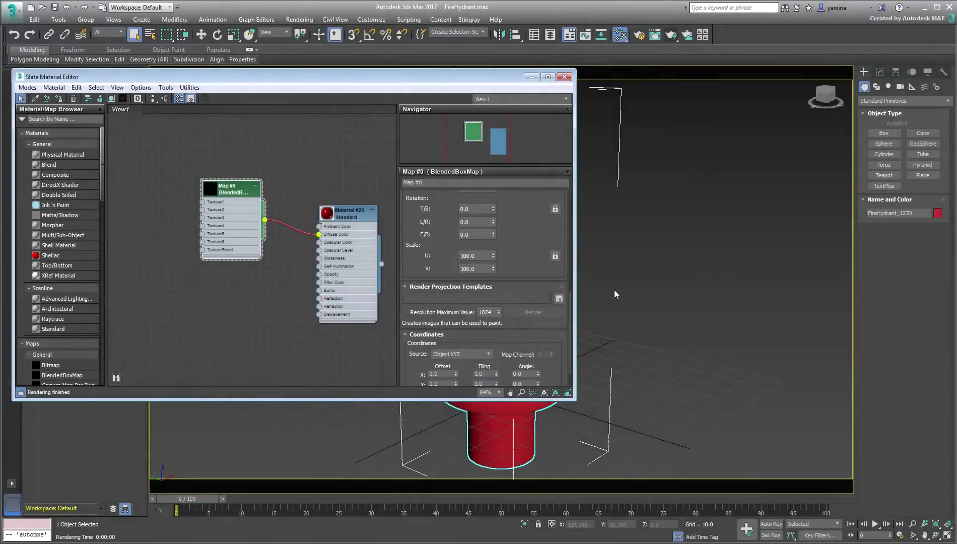
- Set the template output to D:\FireHydrant\FireH.jpg and render the six projection templates
left_click(559, 300)
left_click(124, 44)
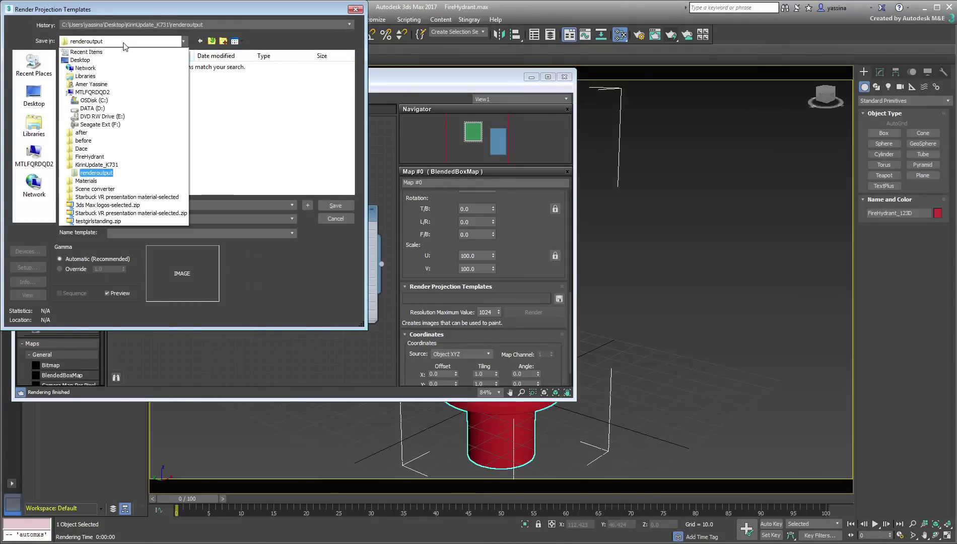
left_click(91, 108)
double_click(91, 124)
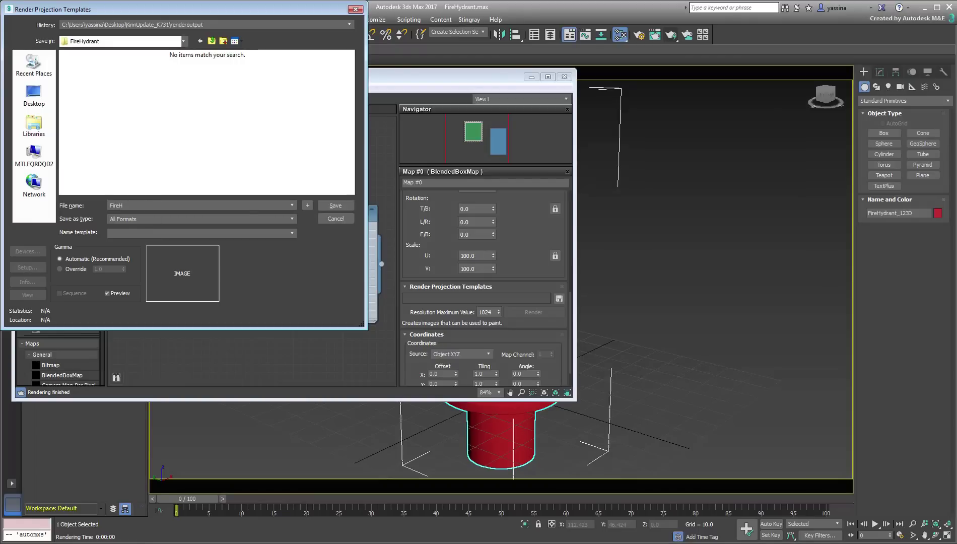
type("FireH.jpg")
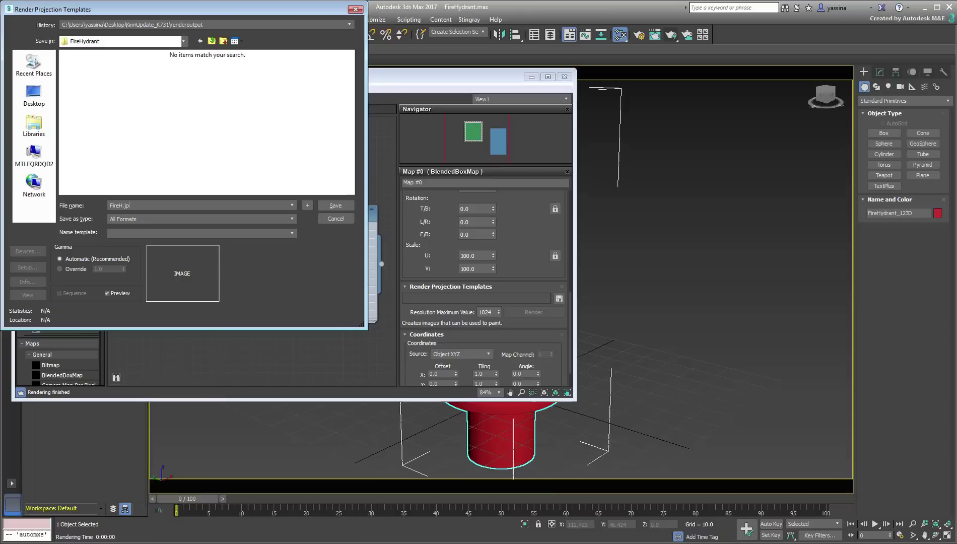
left_click(335, 205)
left_click(155, 225)
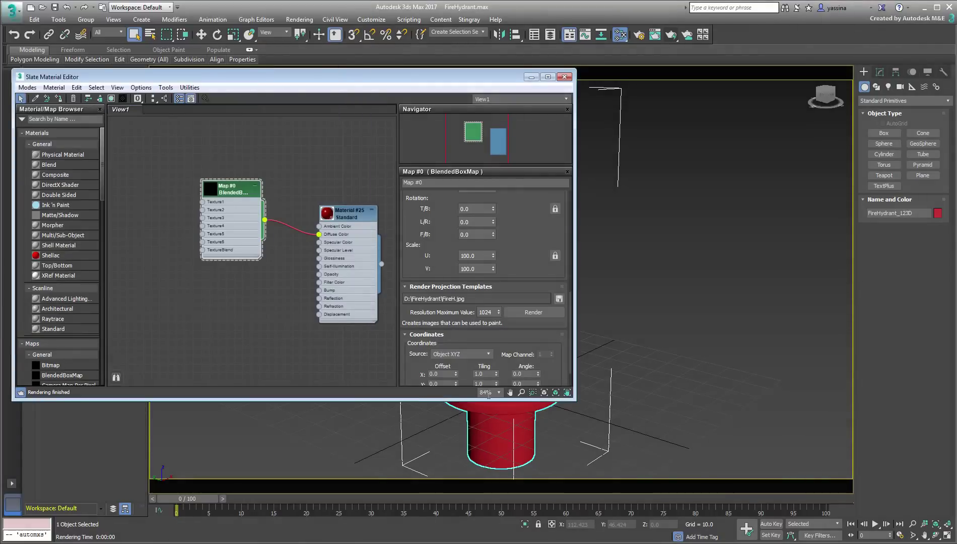
left_click(538, 313)
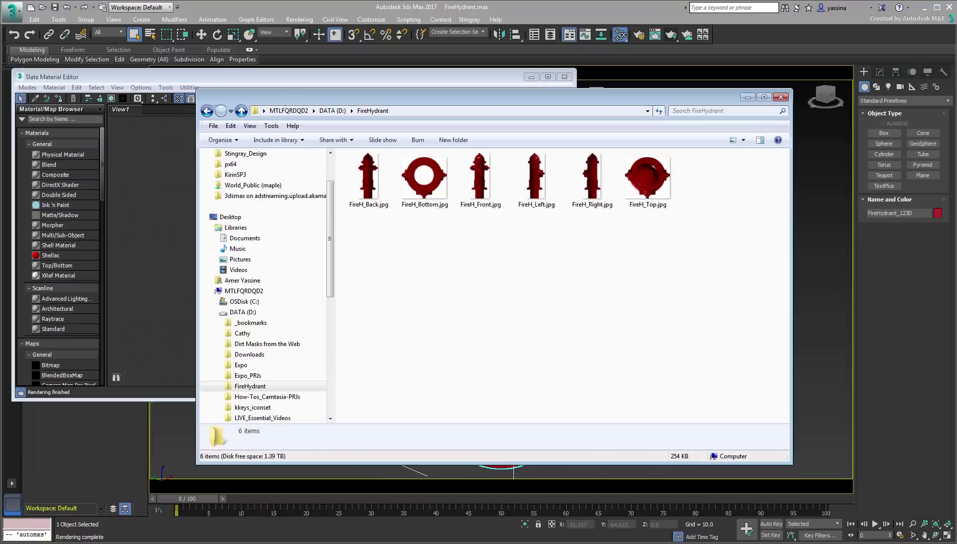
- View FireH_Back.jpg and page through all six templates to FireH_Top.jpg, then close the viewer
double_click(363, 175)
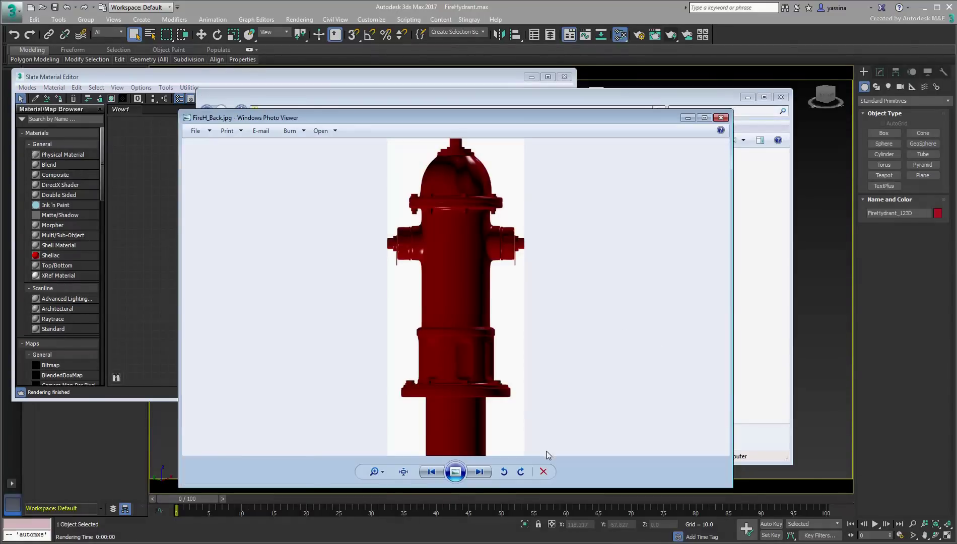
left_click(479, 472)
left_click(479, 472)
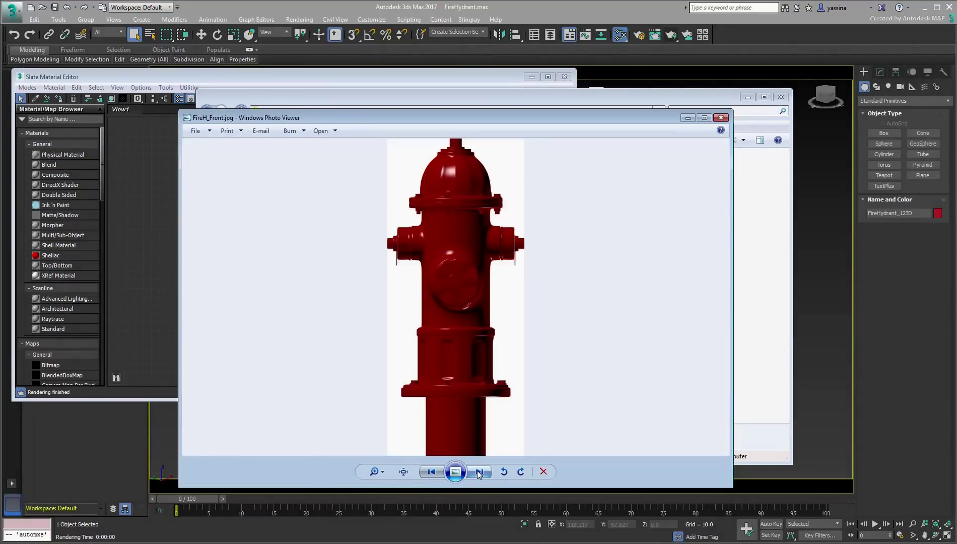
left_click(479, 472)
left_click(479, 471)
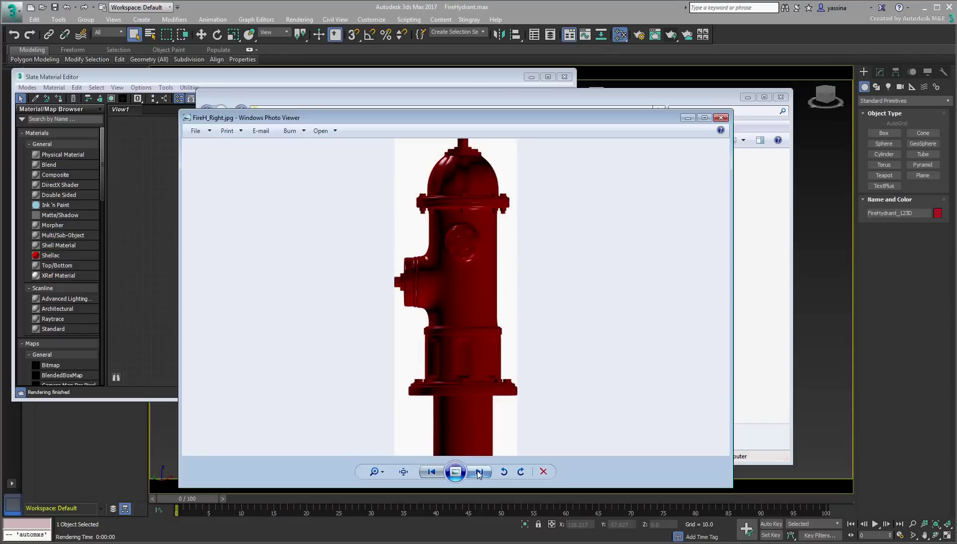
left_click(479, 472)
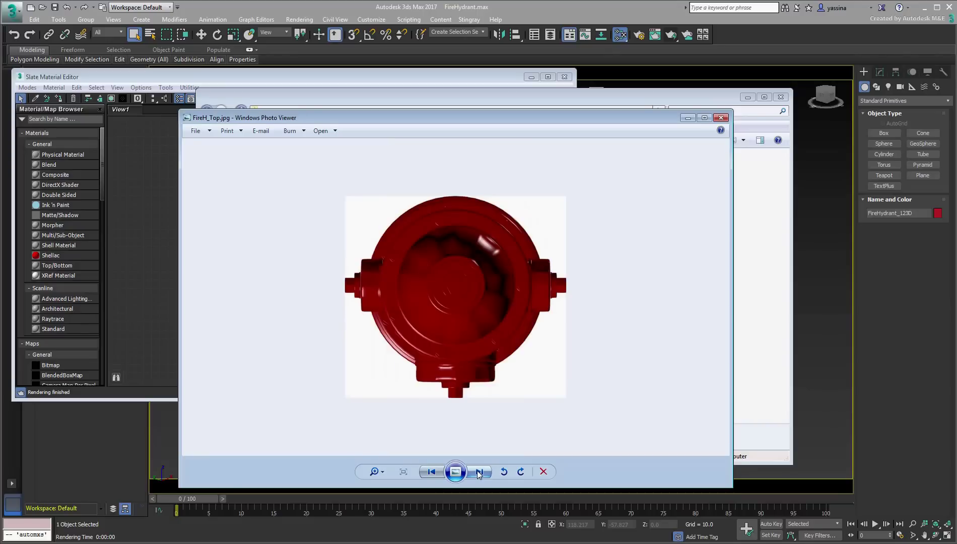
left_click(720, 117)
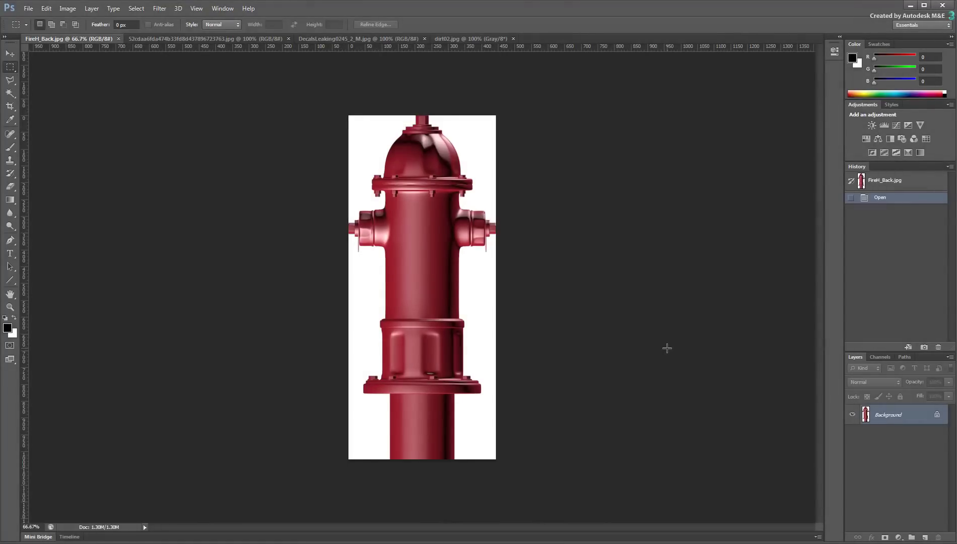
- Add a Multiply layer to FireH_Back and paste the middle strip of the black drip texture into it
left_click(925, 537)
left_click(884, 382)
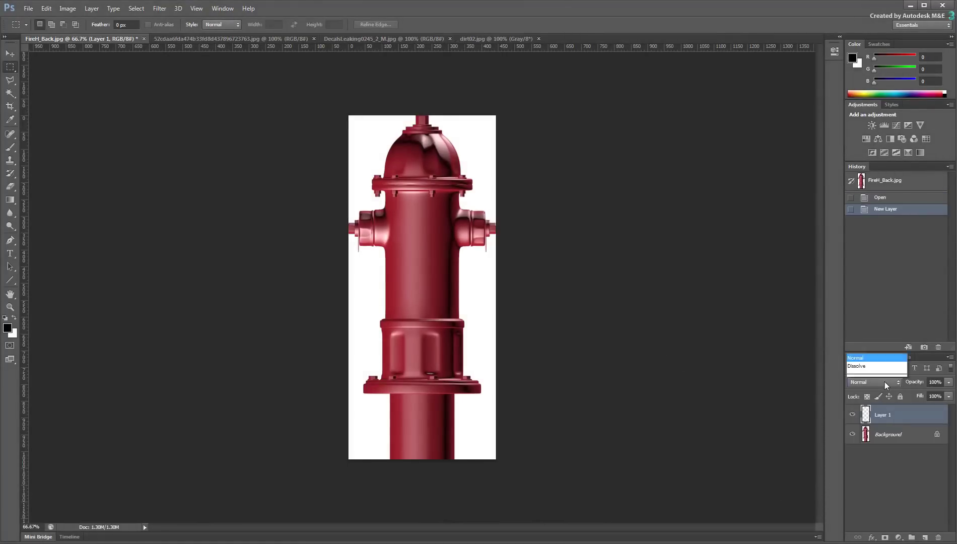
left_click(870, 155)
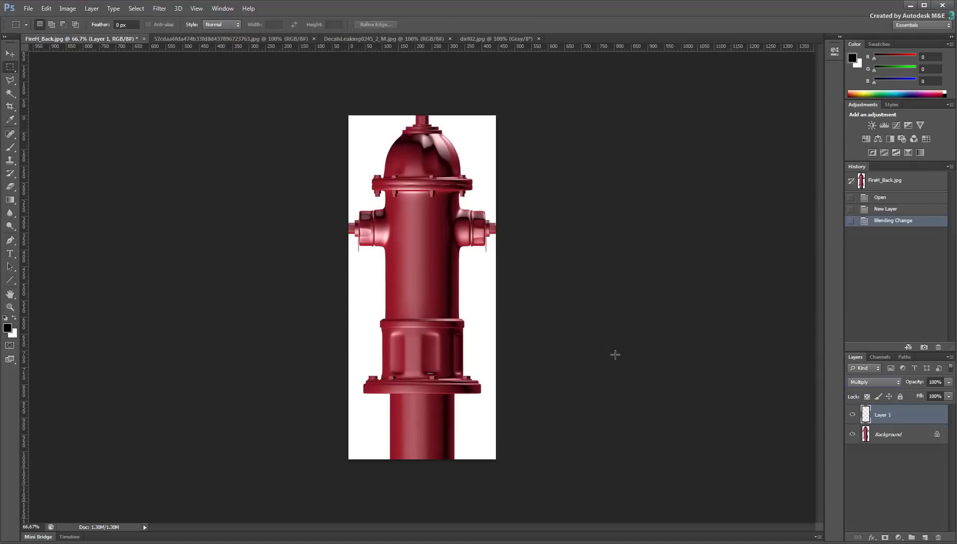
left_click(478, 38)
left_click(386, 39)
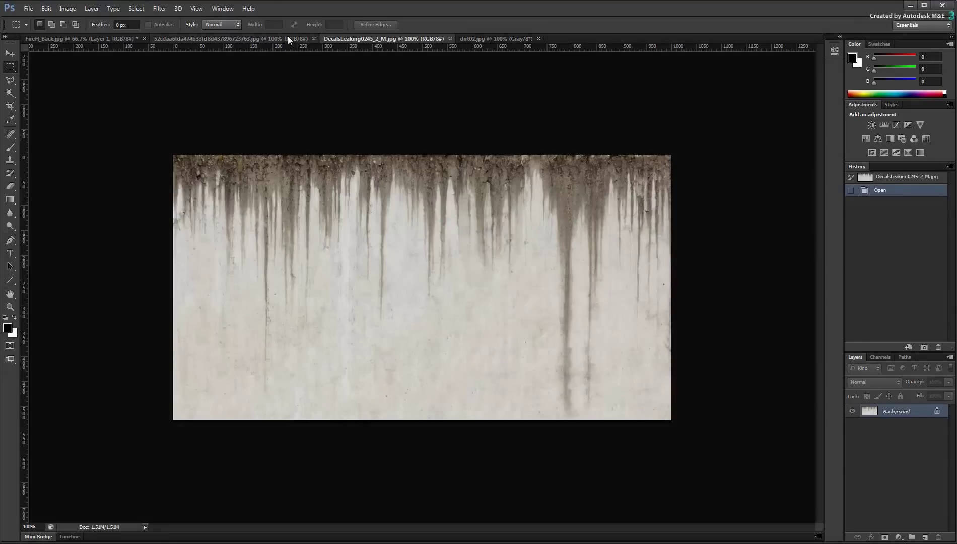
left_click(231, 39)
left_click_drag(295, 136, 507, 521)
left_click(46, 9)
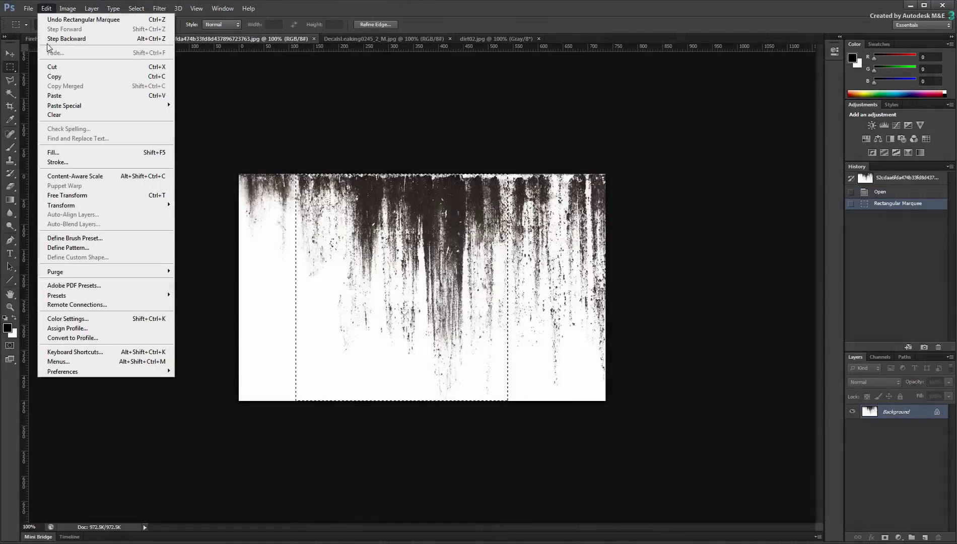
left_click(70, 76)
left_click(75, 40)
left_click(46, 9)
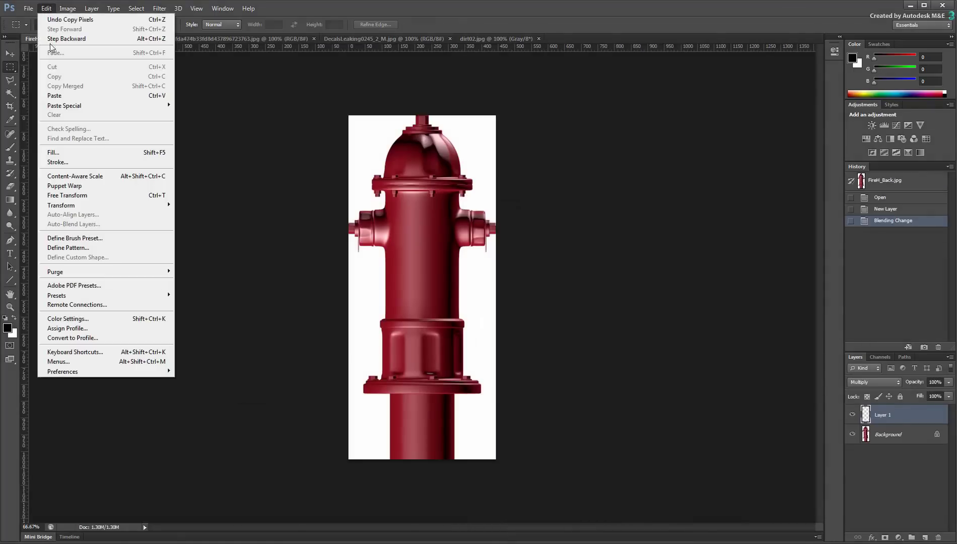
left_click(59, 97)
- Free Transform the drip grime to fit the barrel below the cap
left_click(45, 9)
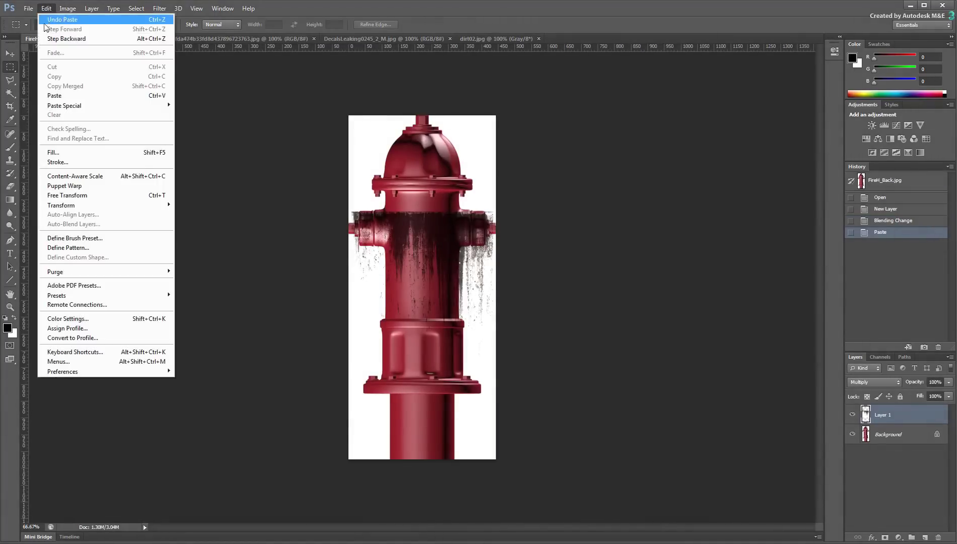
left_click(70, 195)
left_click_drag(448, 266, 451, 246)
left_click_drag(354, 343, 380, 344)
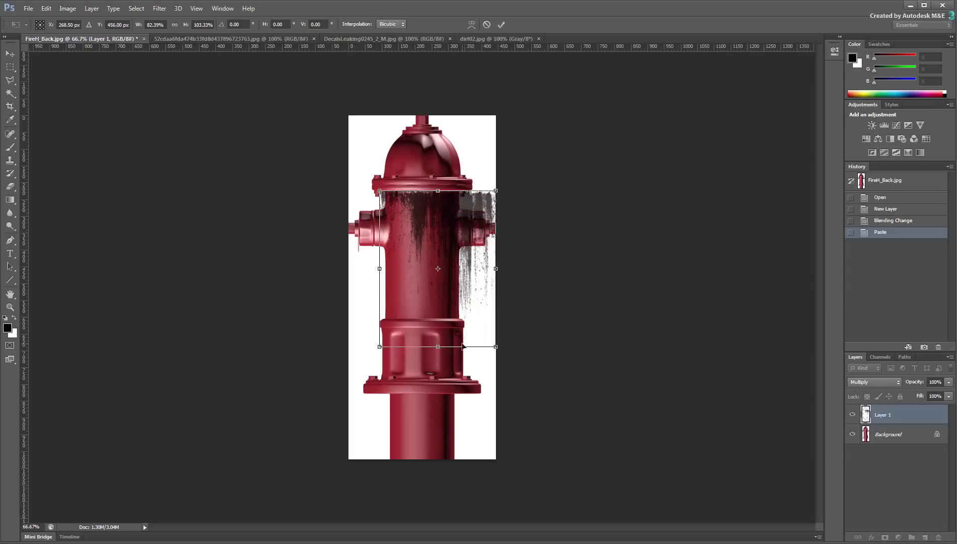
left_click_drag(496, 341, 466, 356)
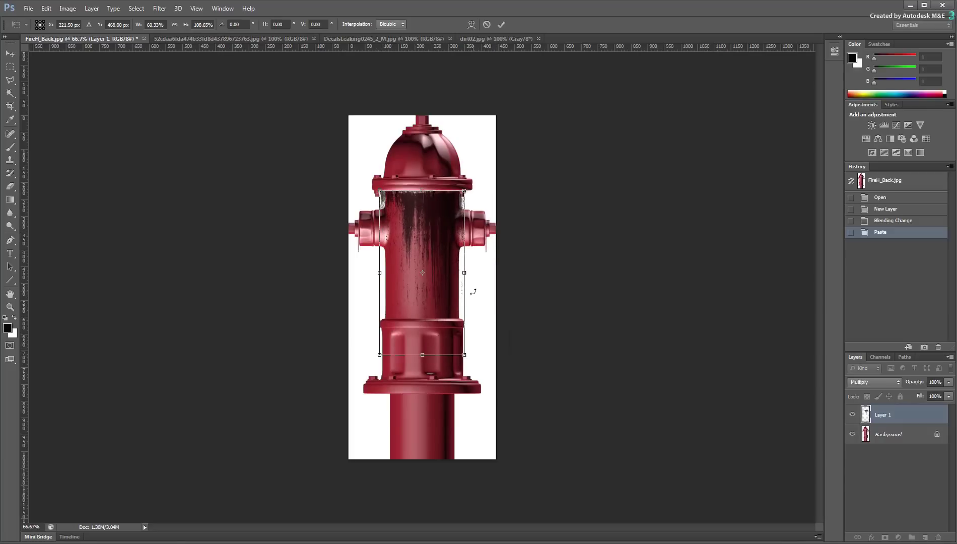
key("Return")
- Erase drip grime spilling past the hydrant's left flange and right edge
key("m")
left_click(10, 186)
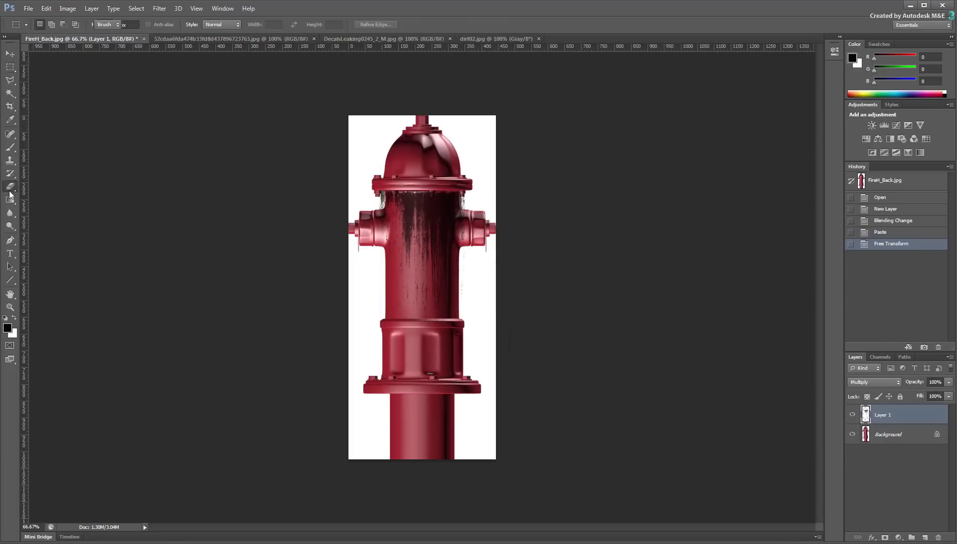
left_click(378, 201)
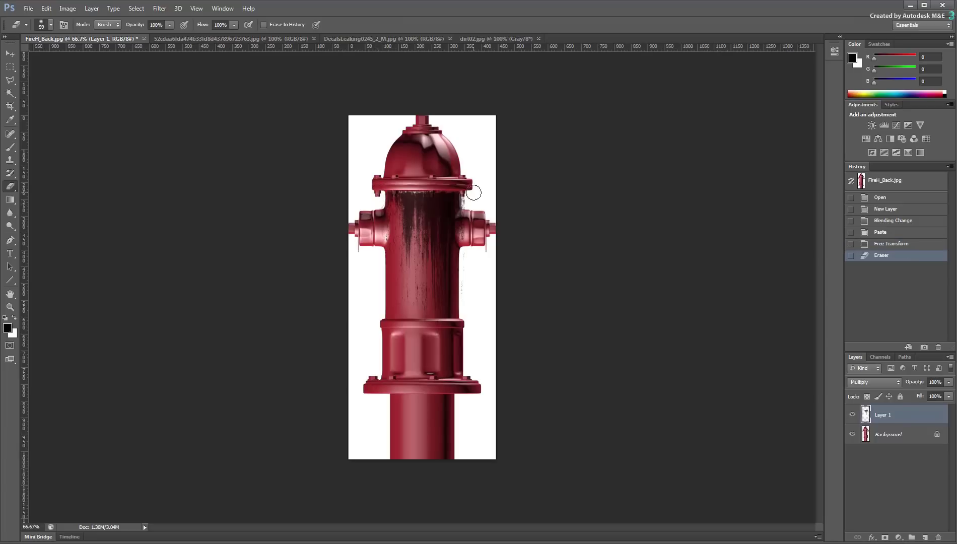
left_click(467, 196)
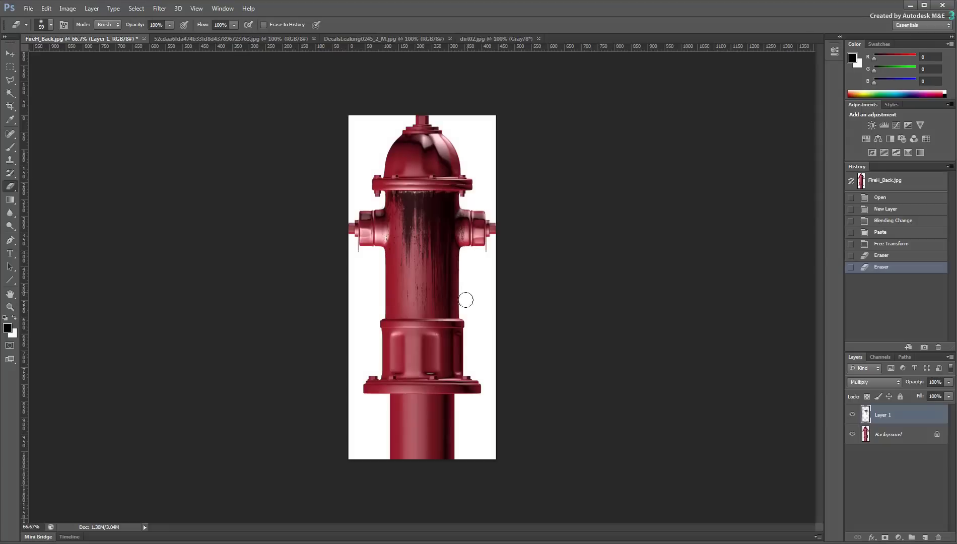
left_click(465, 267)
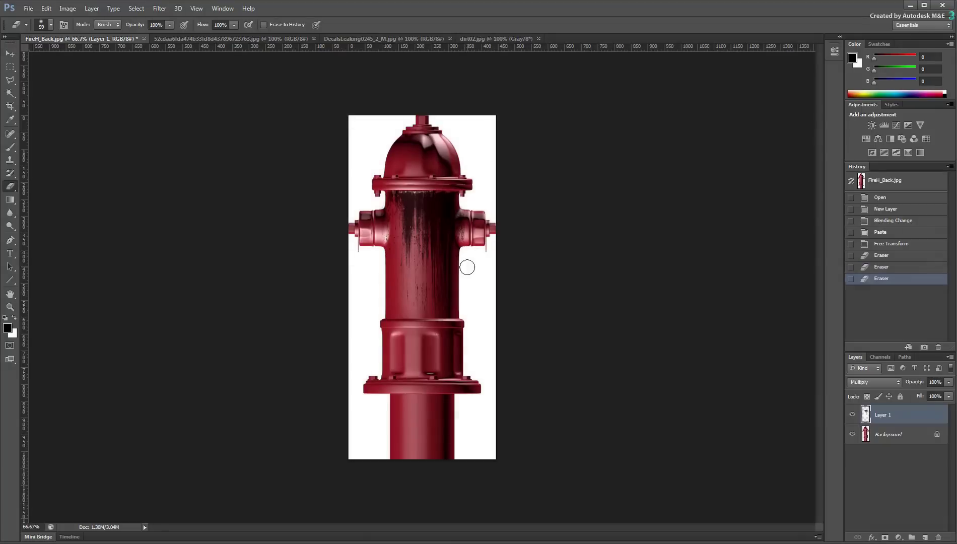
- Copy the right portion of dirt02.jpg into FireH_Back as a Multiply layer
left_click(480, 37)
left_click(9, 67)
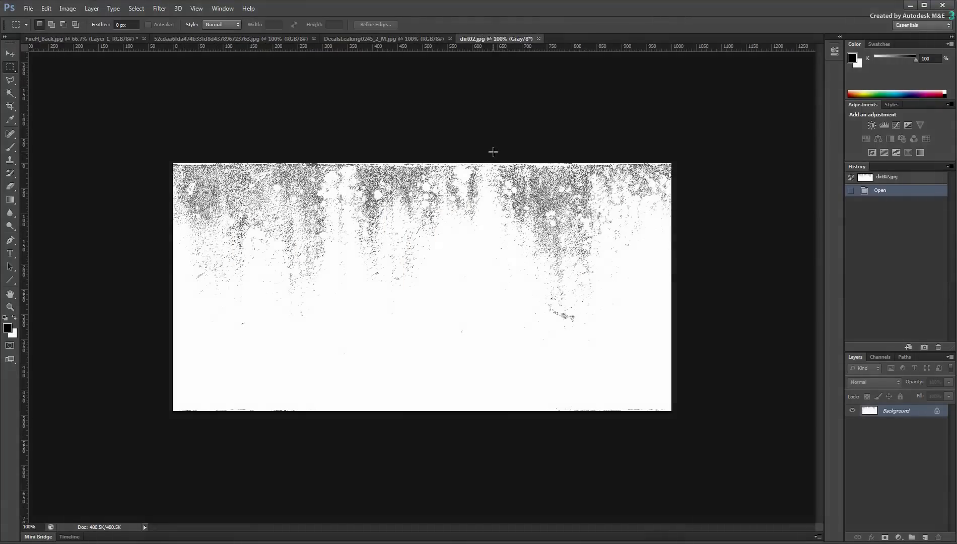
mouse_move(489, 151)
left_mouse_down()
mouse_move(549, 276)
mouse_move(680, 397)
left_mouse_up()
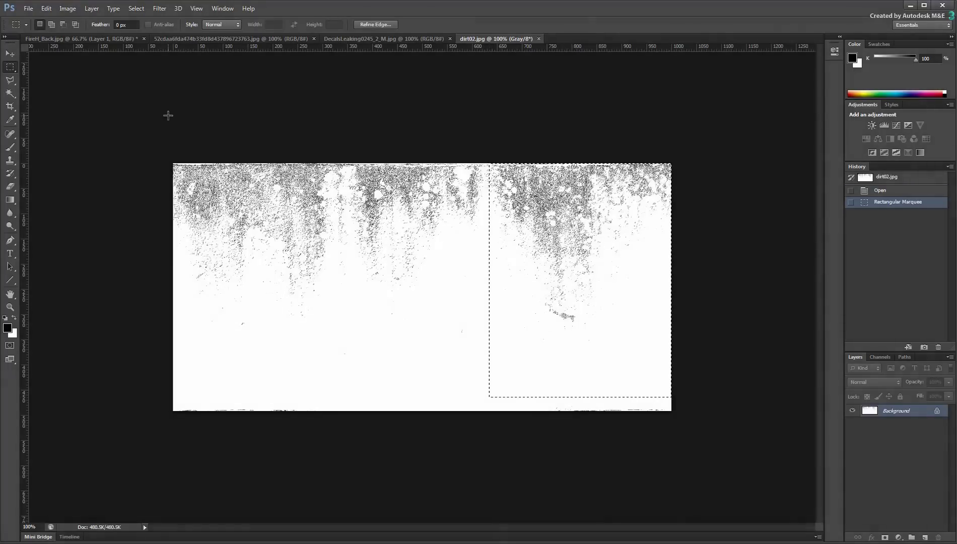
left_click(61, 40)
key("ctrl+v")
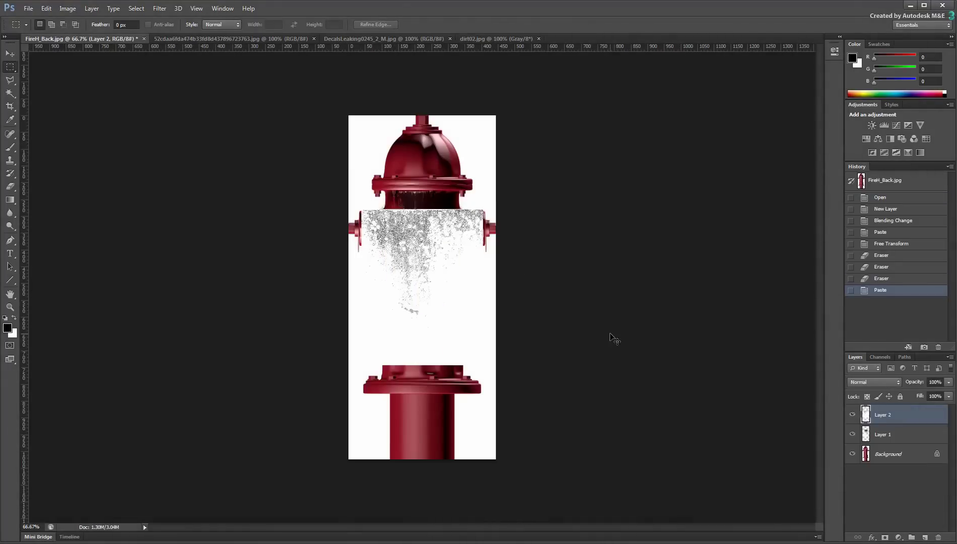
left_click(890, 383)
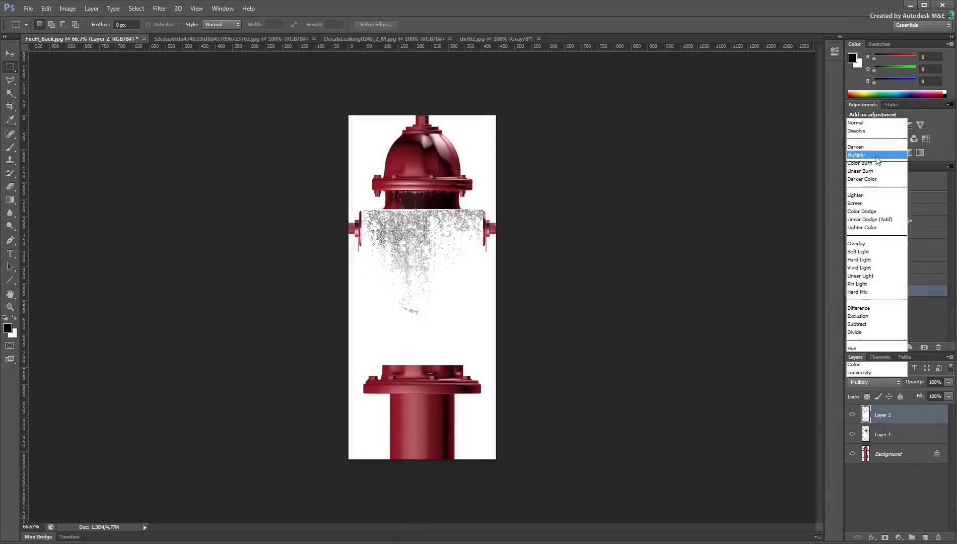
left_click(858, 155)
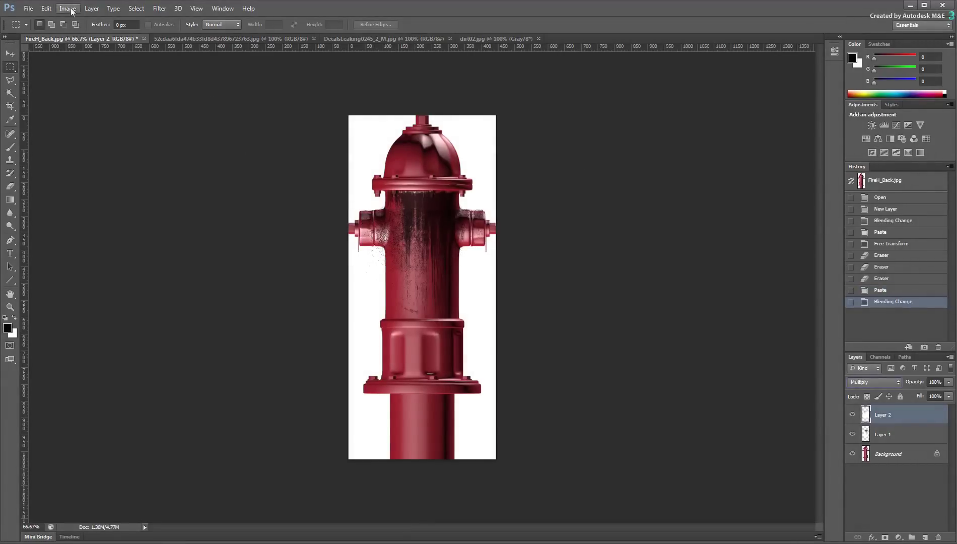
- Free Transform the dirt layer down onto the lower band, narrowing it to the hydrant's width
left_click(45, 8)
left_click(72, 198)
left_click_drag(450, 263, 449, 376)
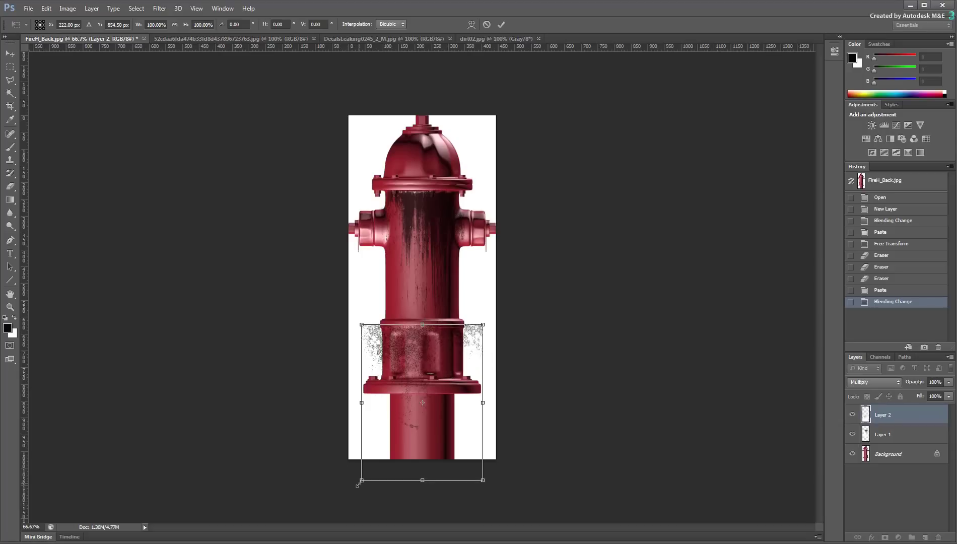
left_click_drag(362, 479, 379, 477)
left_click_drag(482, 477, 464, 478)
key("Return")
key("v")
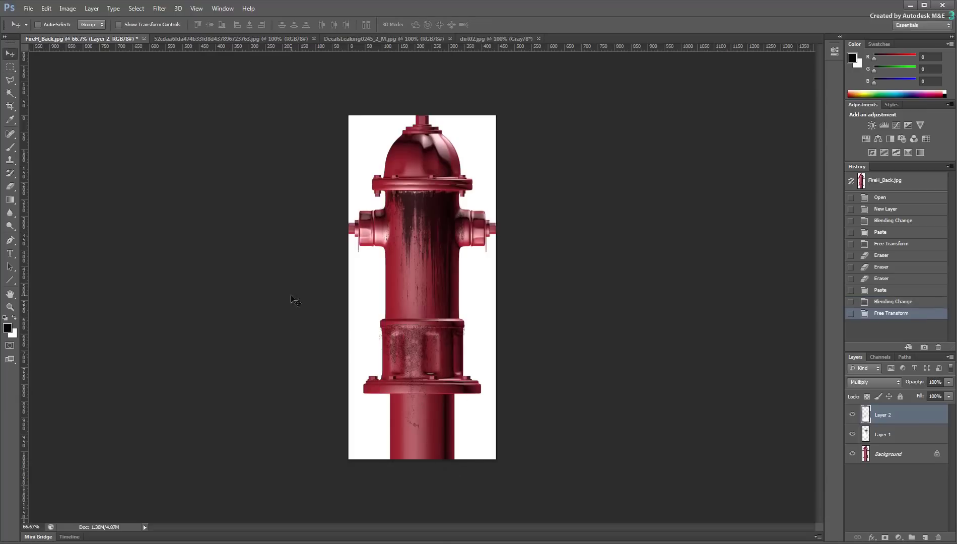
left_click_drag(431, 357, 431, 360)
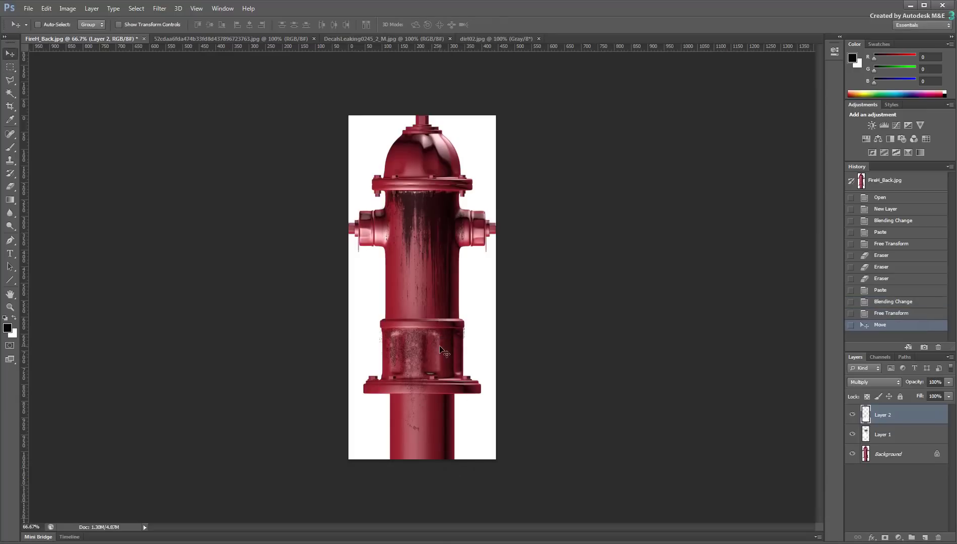
- Erase dirt overflowing the hydrant's left and right edges by the lower band
left_click(10, 186)
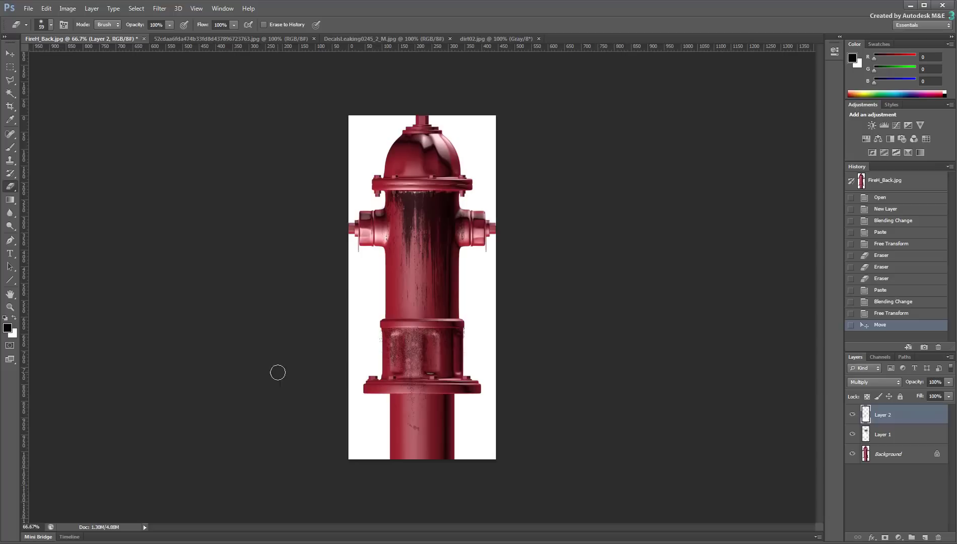
left_click_drag(377, 333, 375, 358)
left_click_drag(470, 329, 472, 352)
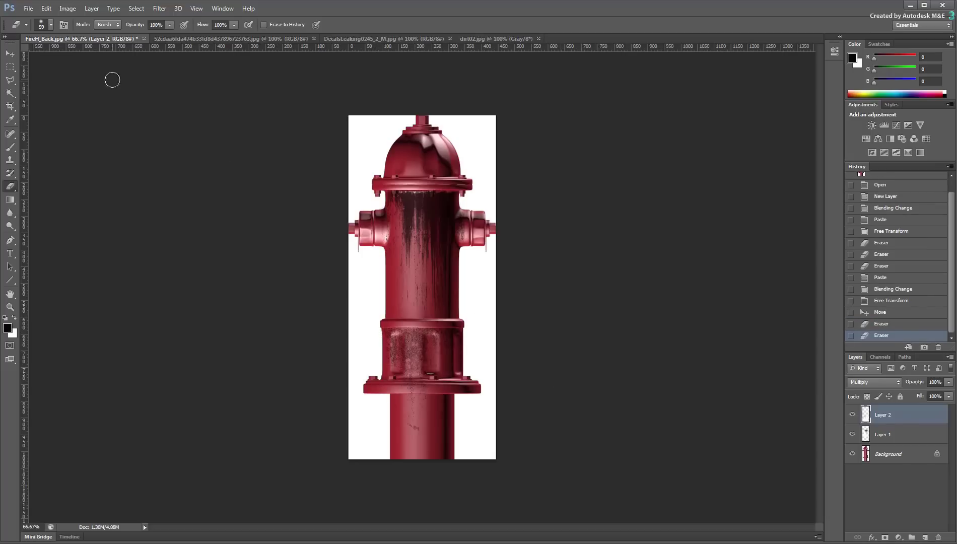
left_click(11, 93)
left_click(354, 270)
key("ctrl+shift+i")
key("ctrl+d")
- Select only the hydrant silhouette with the Magic Wand and inverse, then make Layer 2 active
left_click(889, 454)
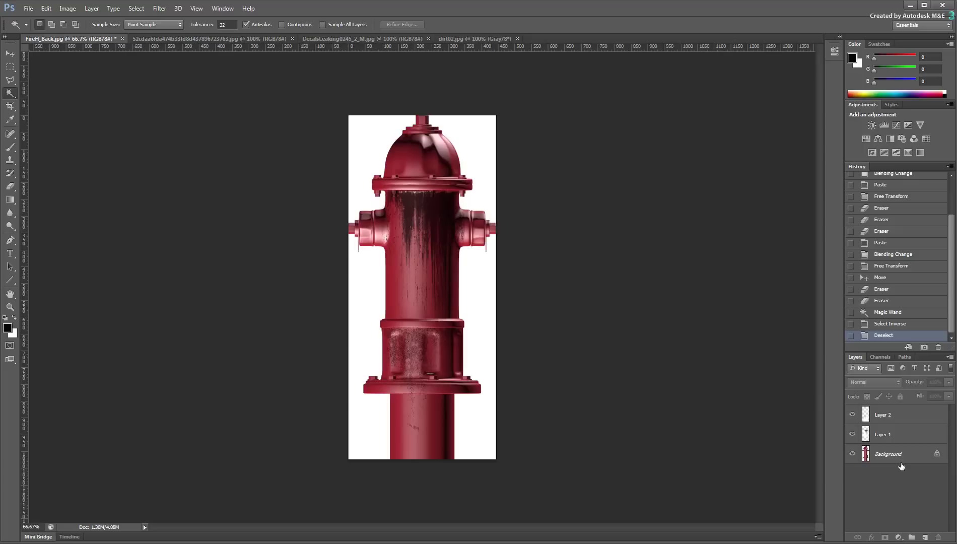
left_click(363, 299)
key("ctrl+shift+i")
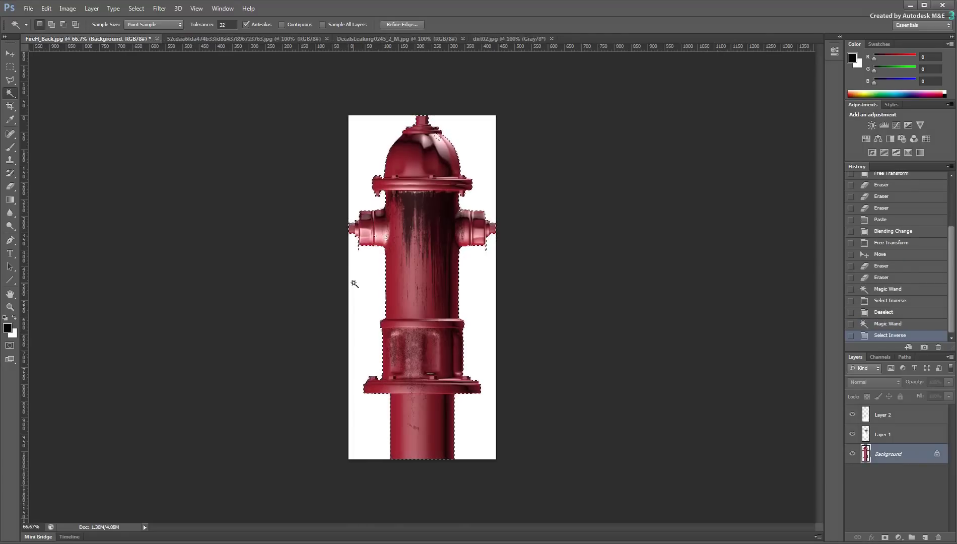
left_click(901, 415)
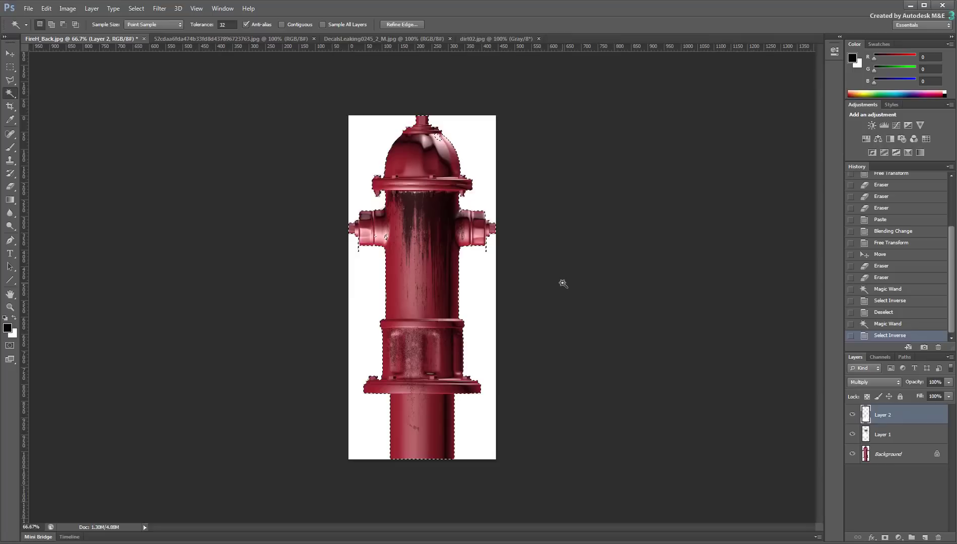
- Load the Grunge-Brush-Set into the Brush tool and pick the 364 px grunge brush
left_click(10, 147)
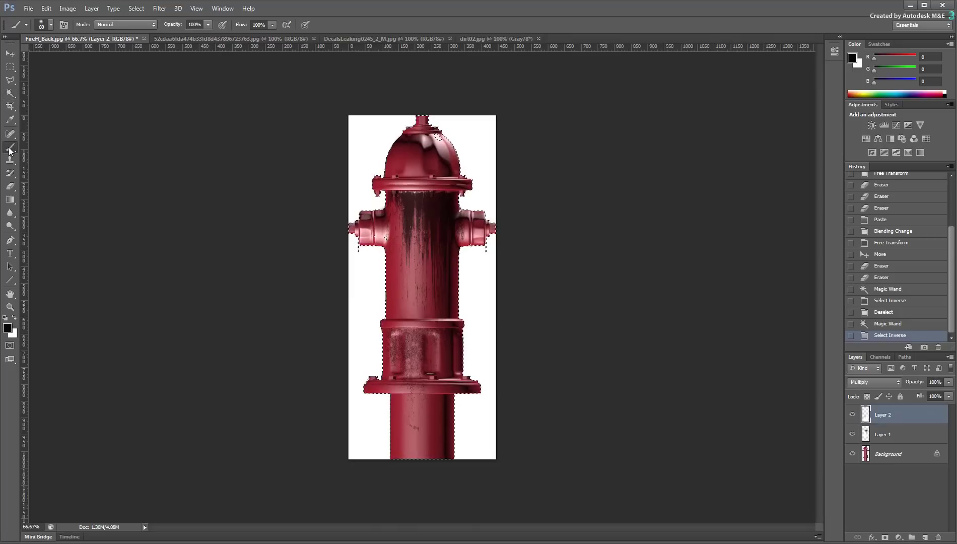
left_click(50, 24)
left_click(128, 44)
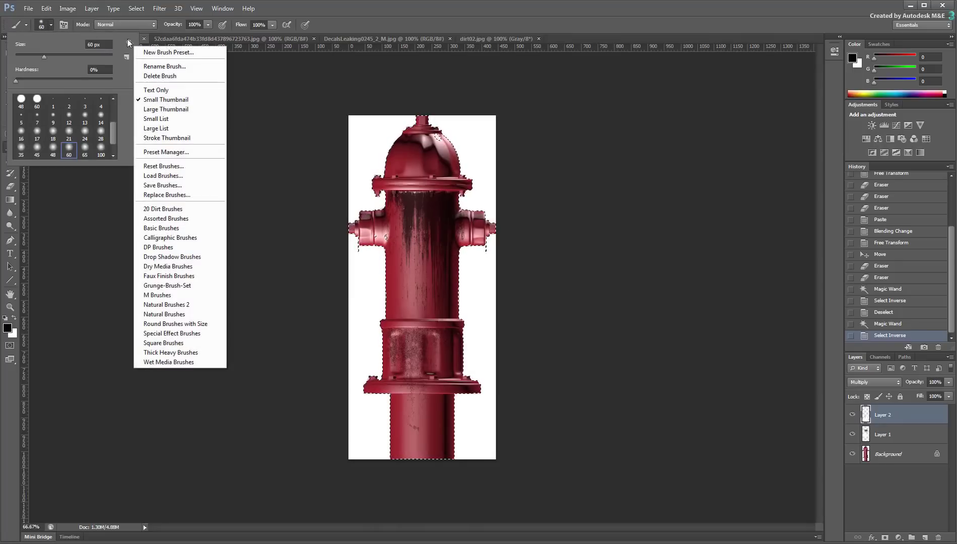
left_click(163, 286)
left_click(462, 204)
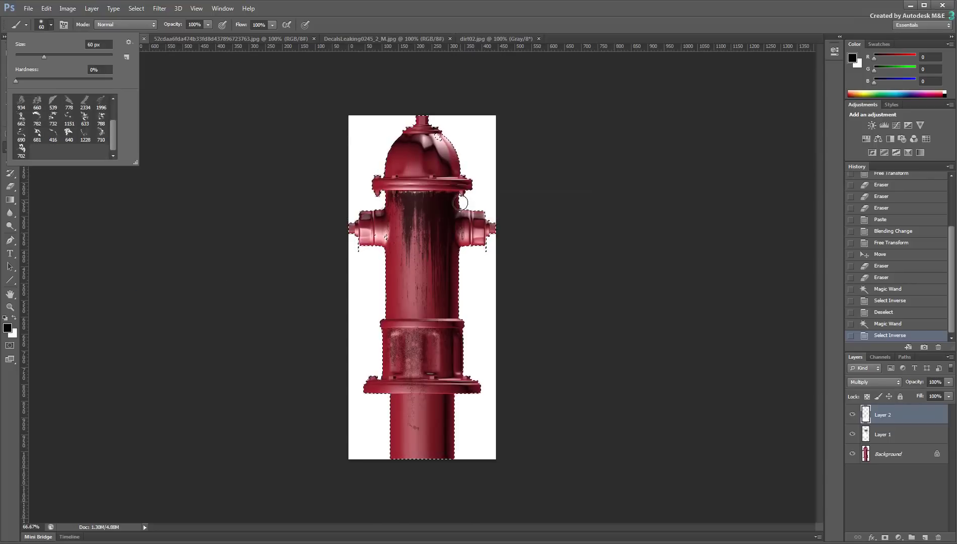
scroll(116, 137, "up", 2)
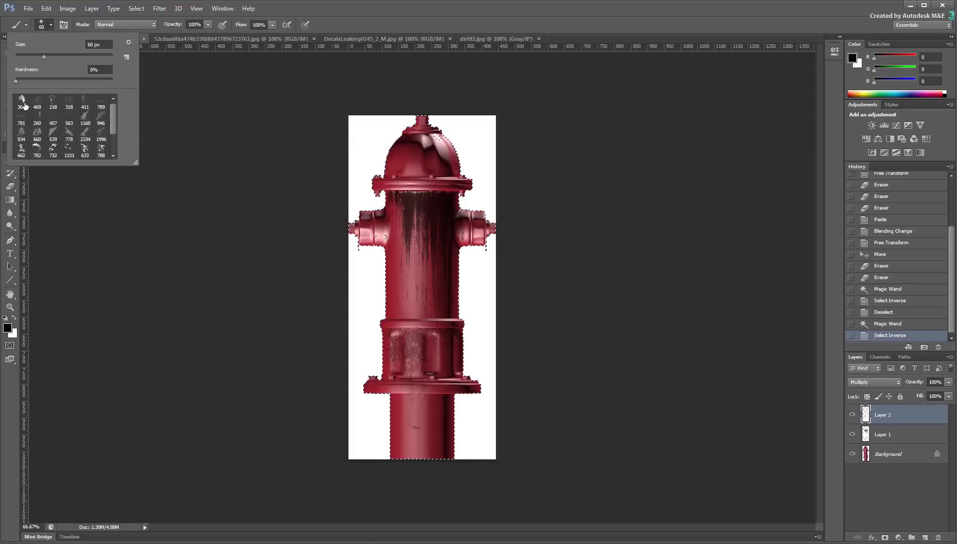
left_click(21, 101)
- Add Layer 3 in Multiply, stamp a grunge mark, and lower its opacity to about 68%
left_click(924, 536)
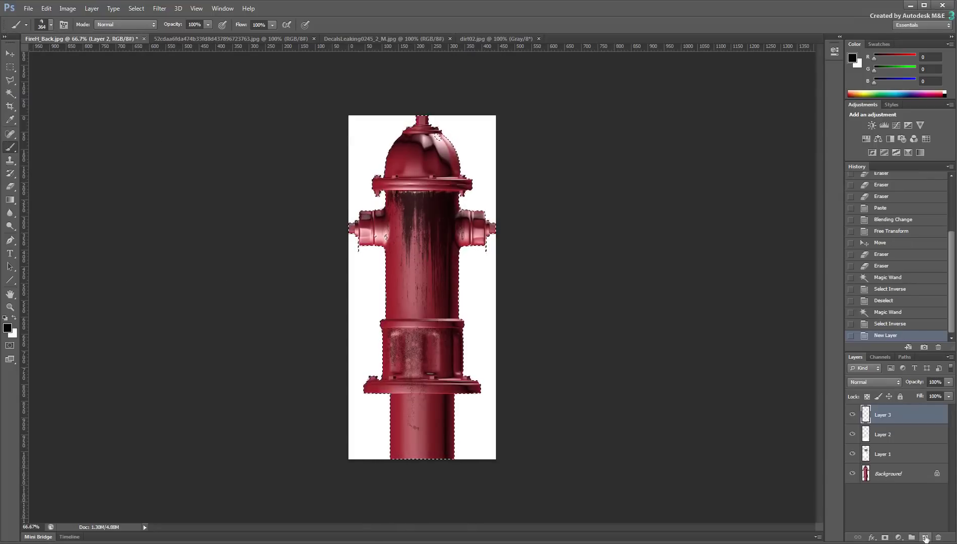
left_click(877, 382)
left_click(856, 155)
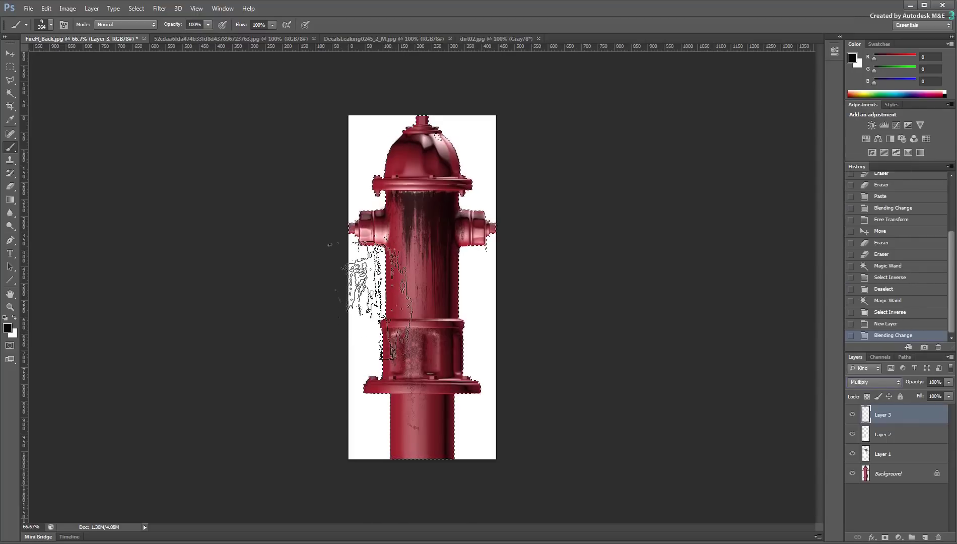
left_click(383, 287)
left_click_drag(948, 382, 927, 392)
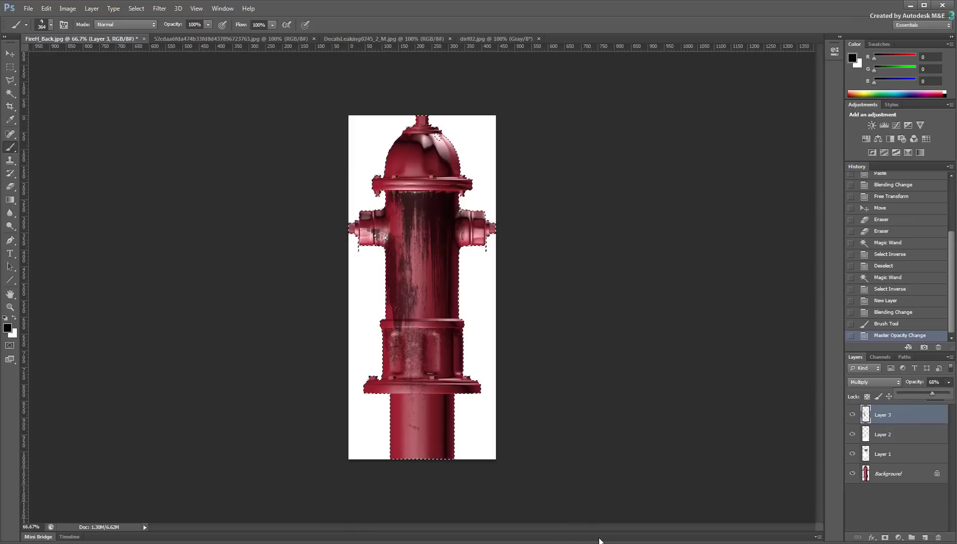
- Stamp grime on the hydrant and lower pipe with the 662 px and 946 px grunge brushes
left_click(51, 25)
left_click(22, 150)
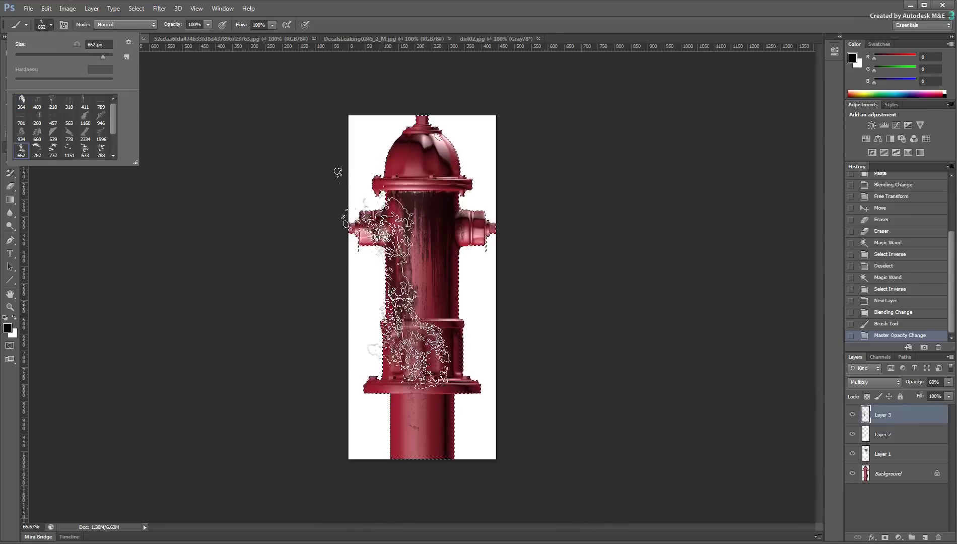
left_click(398, 252)
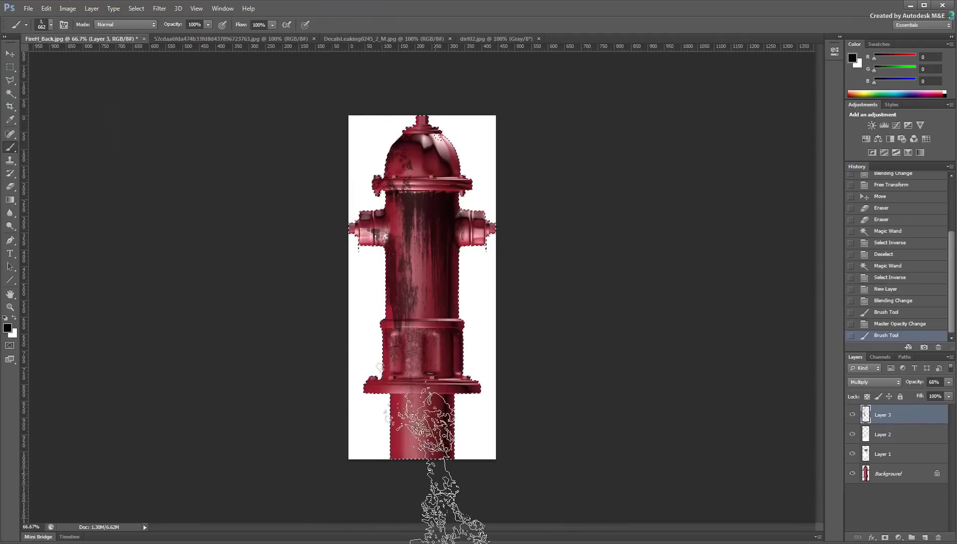
left_click(302, 270)
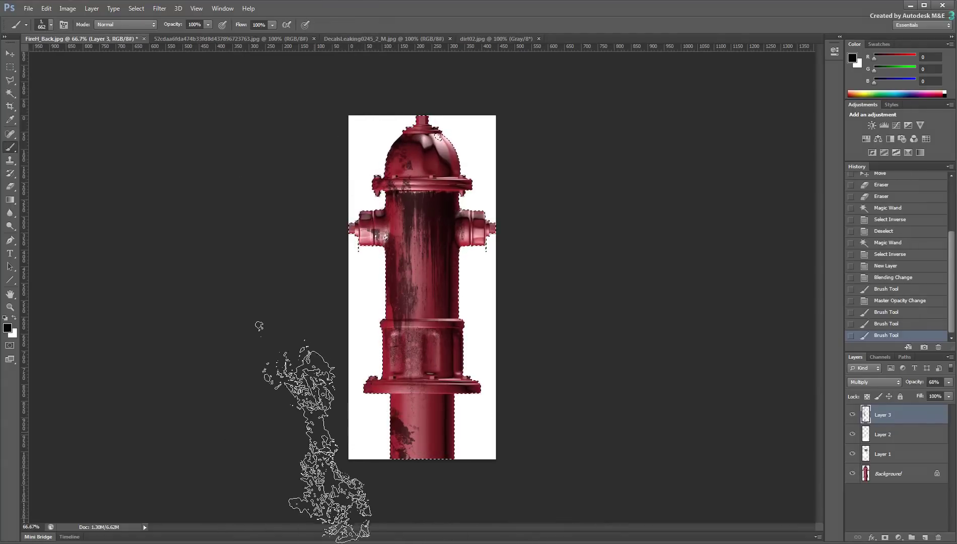
left_click(398, 423)
left_click(52, 25)
left_click(101, 115)
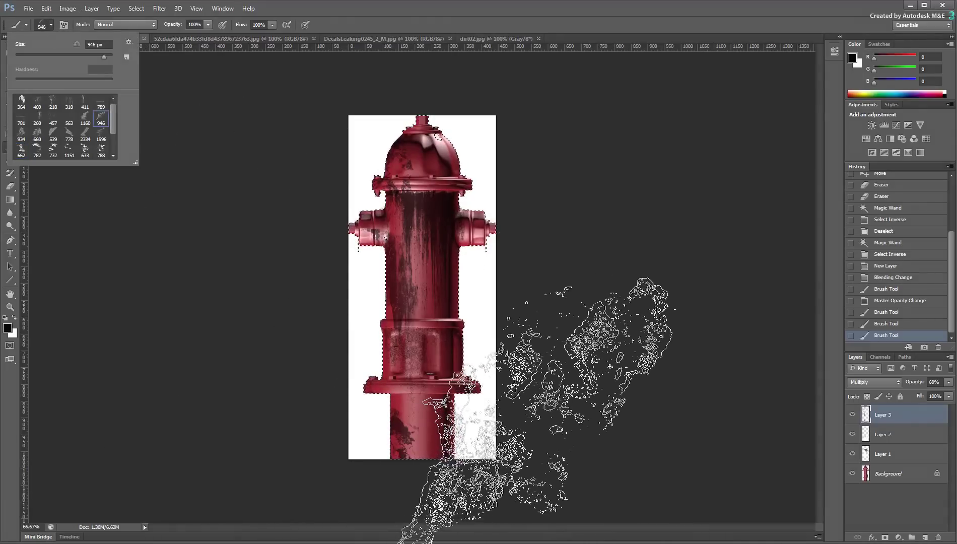
left_click(516, 222)
left_click(516, 221)
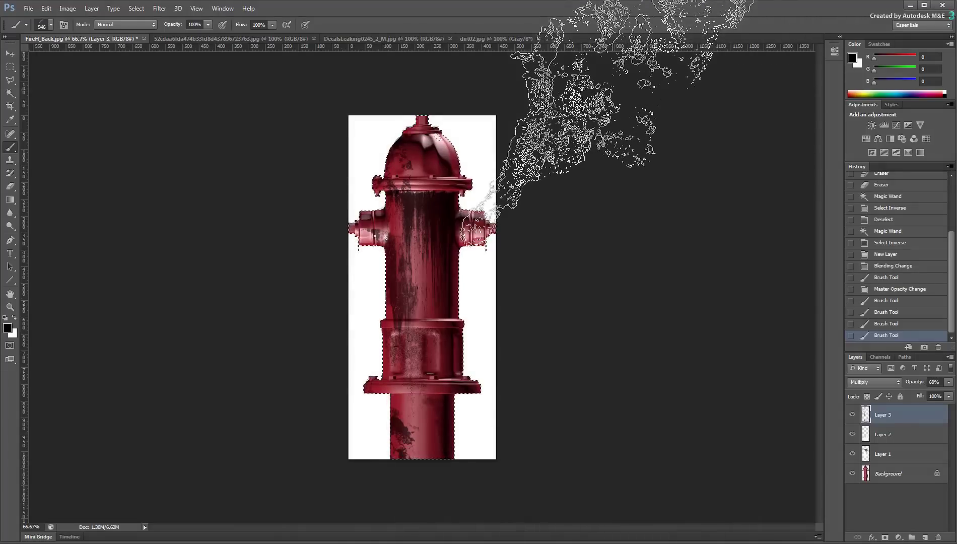
- Open FireH_Back.jpg in Photo Viewer and page through the Bottom, Front, Left, Right and Top templates
key("m")
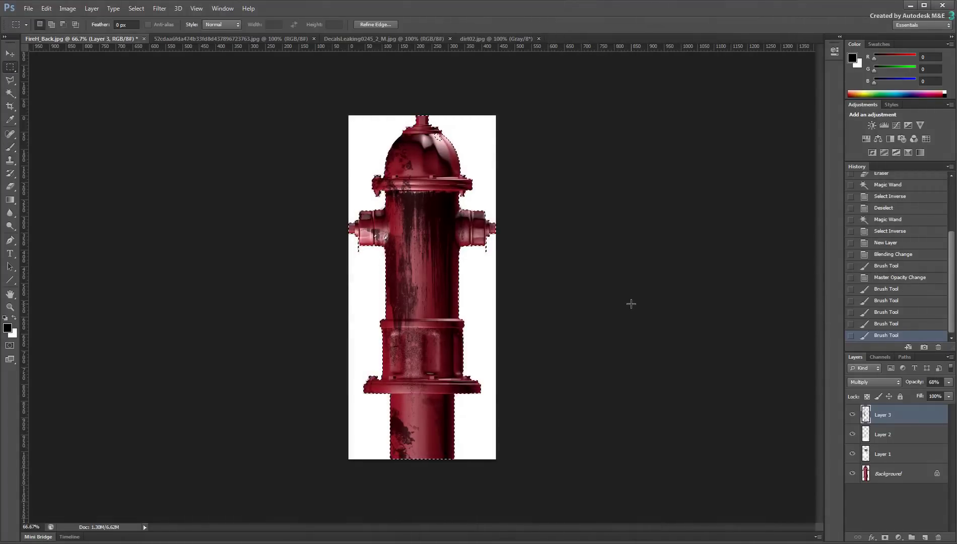
key("alt+Tab")
key("Return")
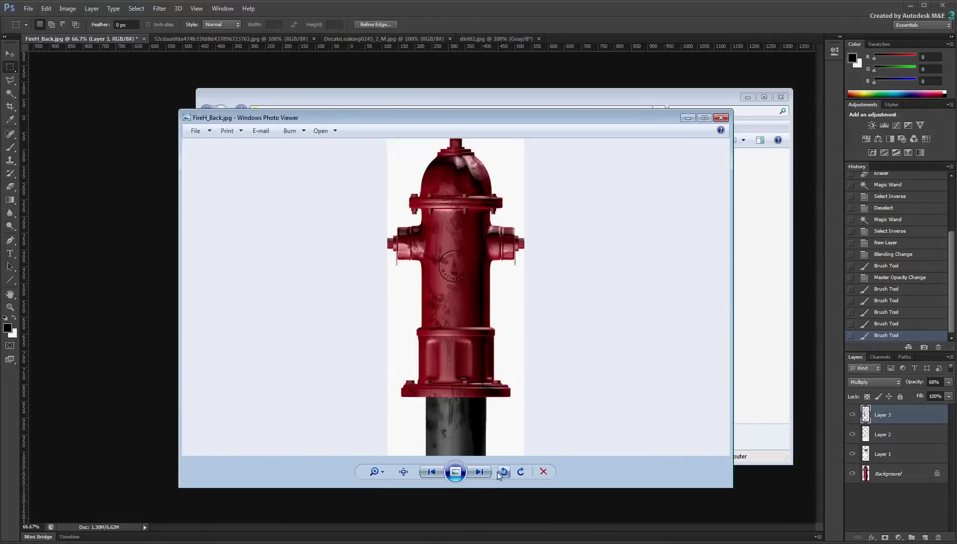
left_click(482, 471)
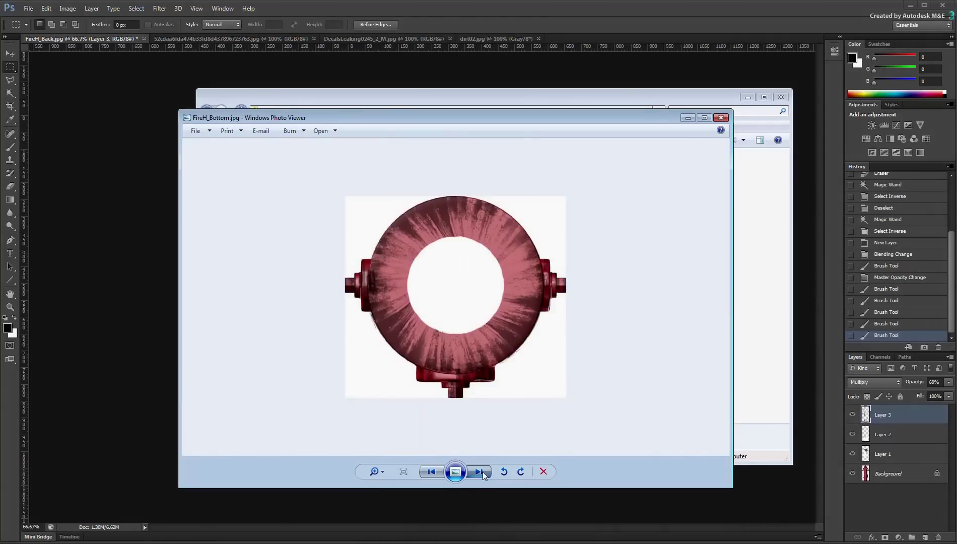
left_click(482, 472)
left_click(482, 472)
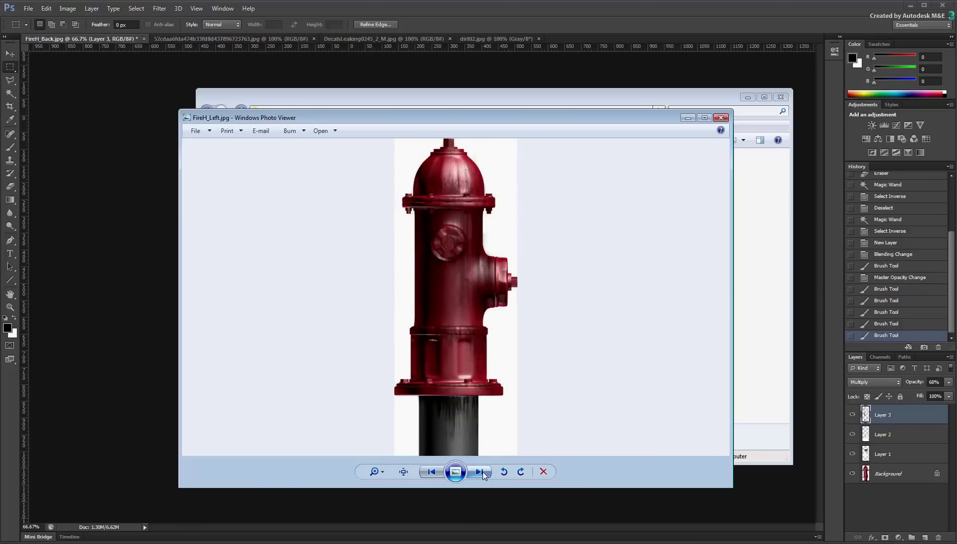
left_click(482, 472)
left_click(482, 471)
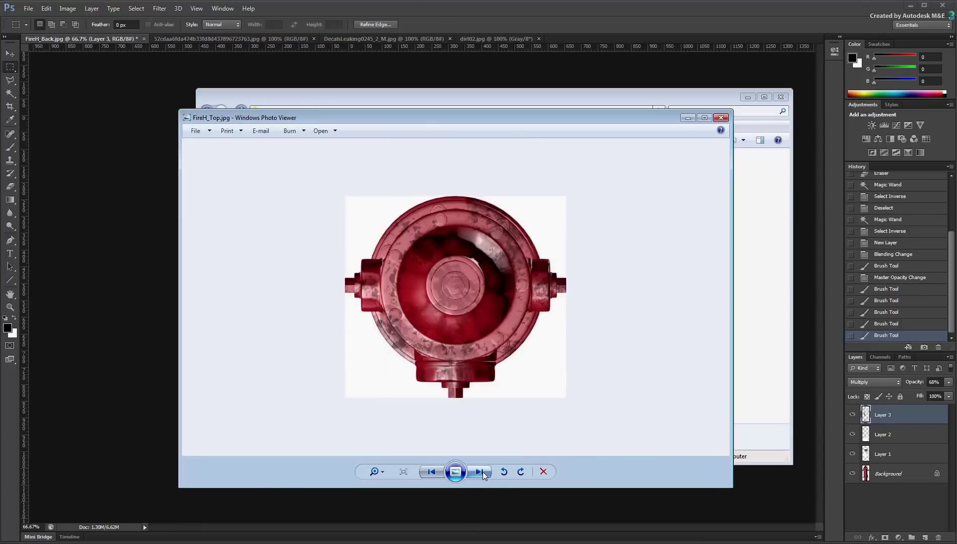
- Set the BlendedBoxMap to 6 projections and load all six FireH templates via Load Maps
left_click(482, 471)
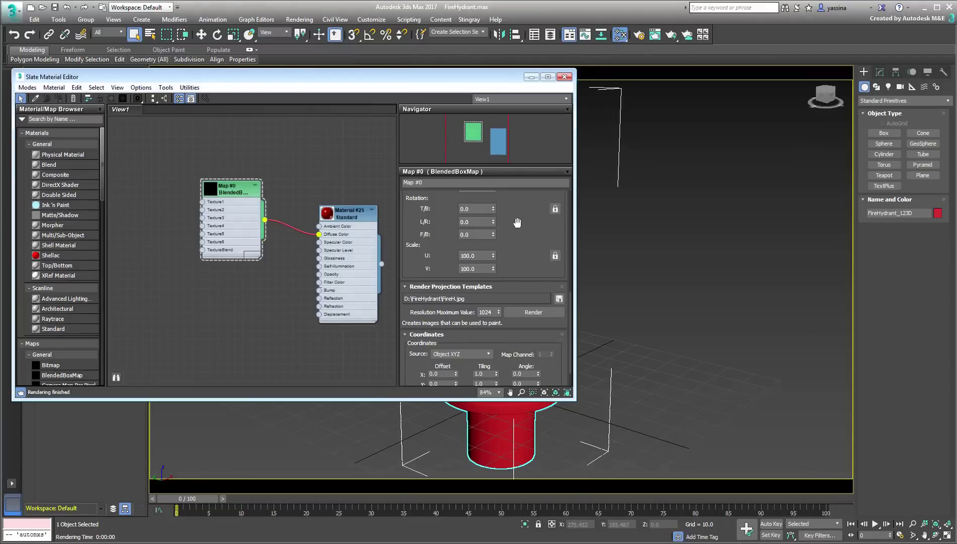
scroll(516, 224, "up", 5)
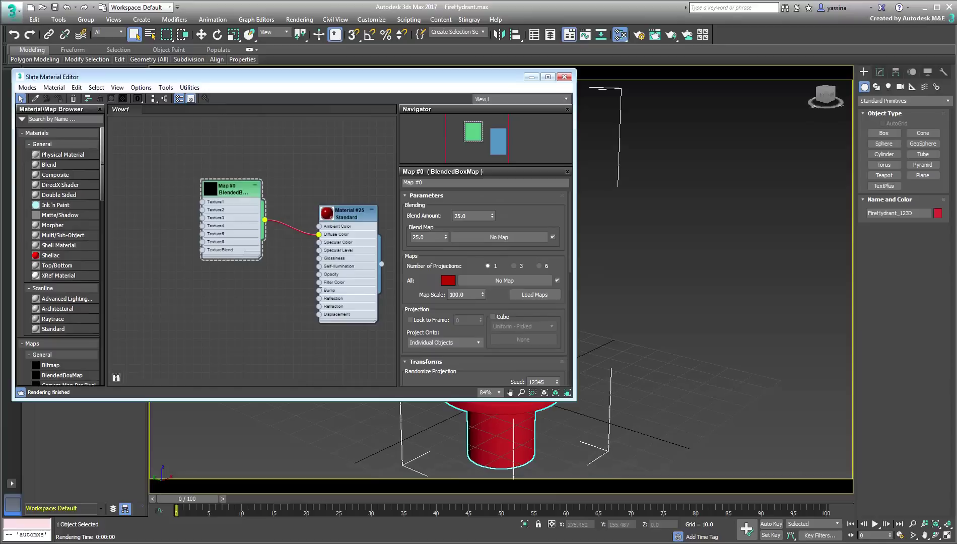
left_click(540, 267)
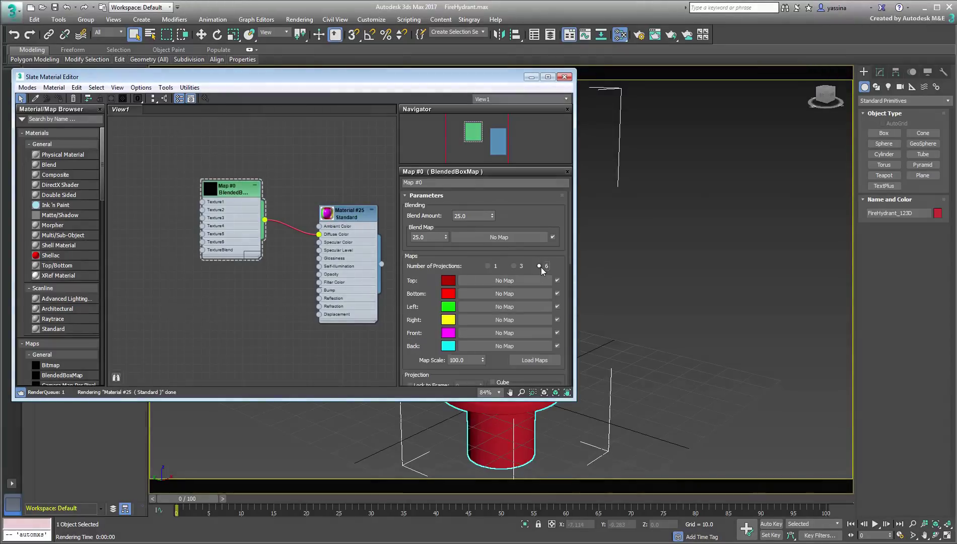
left_click(533, 360)
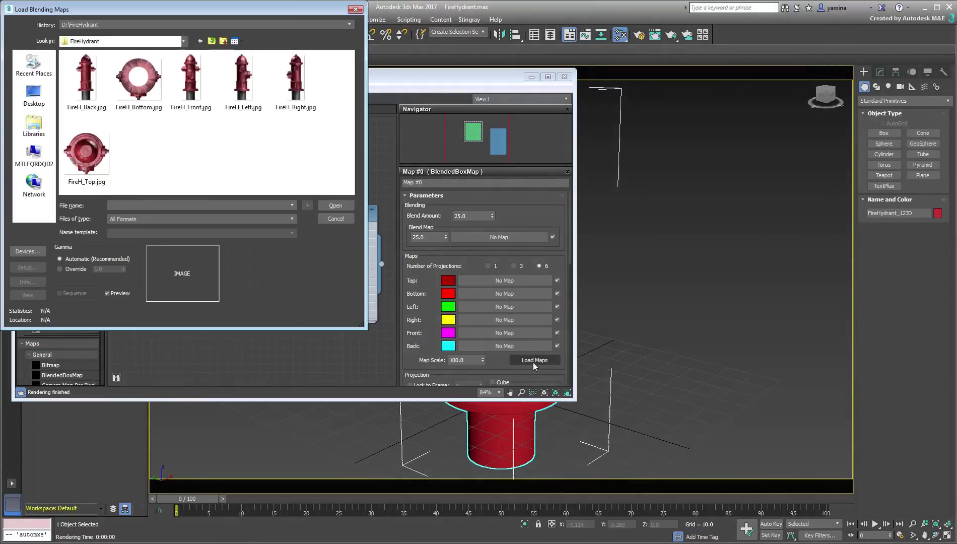
left_click(86, 83)
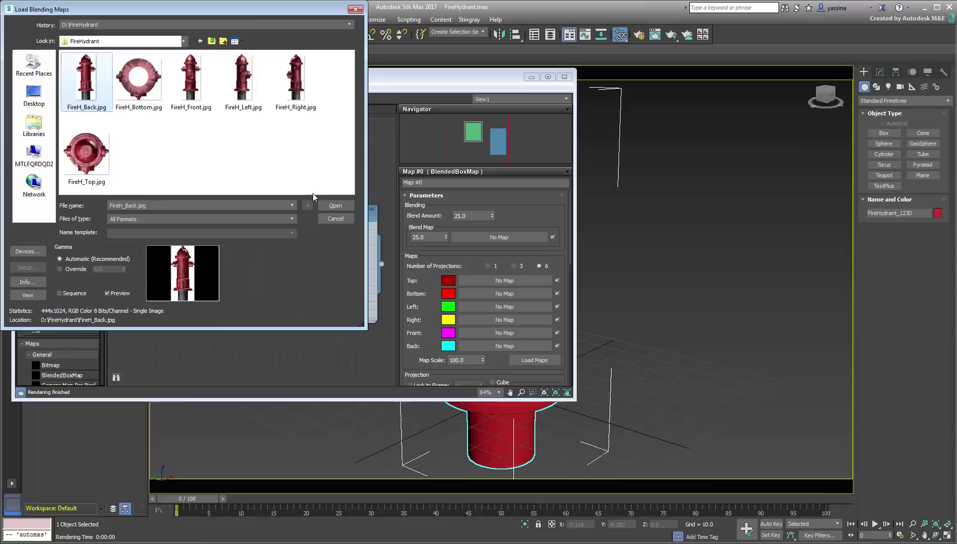
left_click(342, 204)
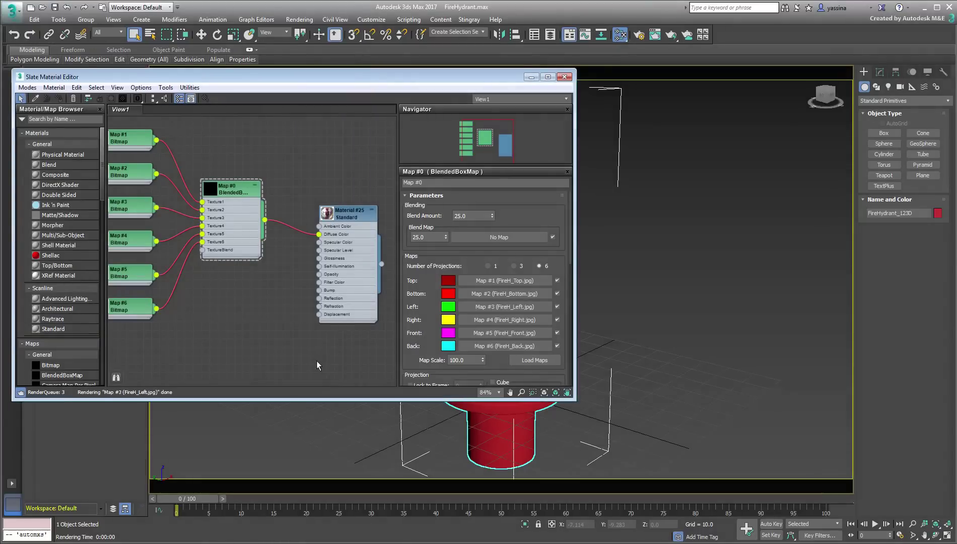
scroll(259, 310, "down", 1)
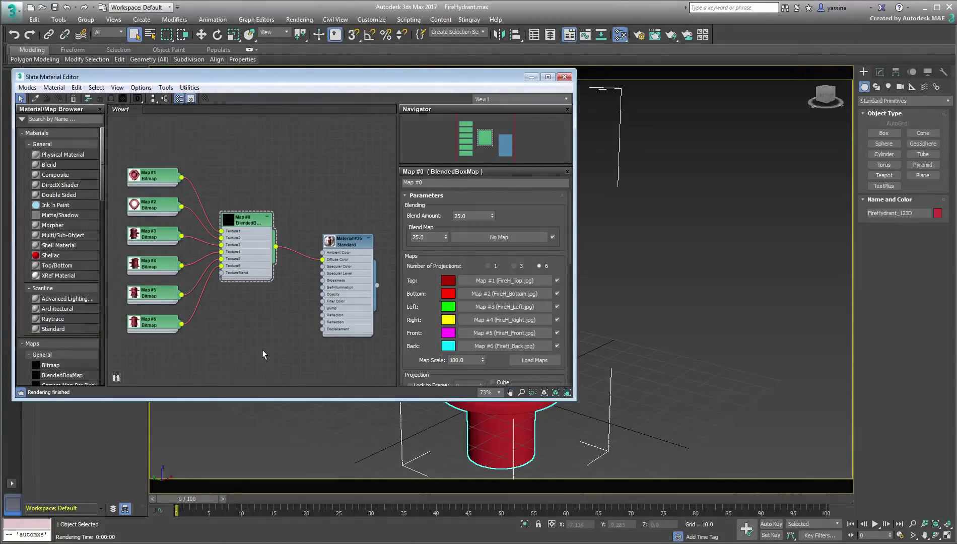
- Render the hydrant, then set Material #25 to specular level 87 and glossiness 73 and re-render
left_click(671, 38)
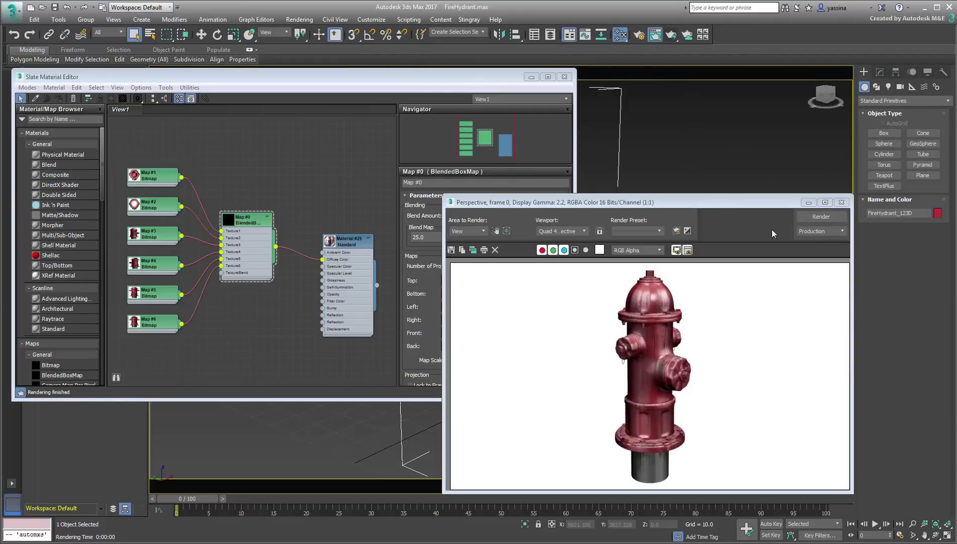
double_click(347, 242)
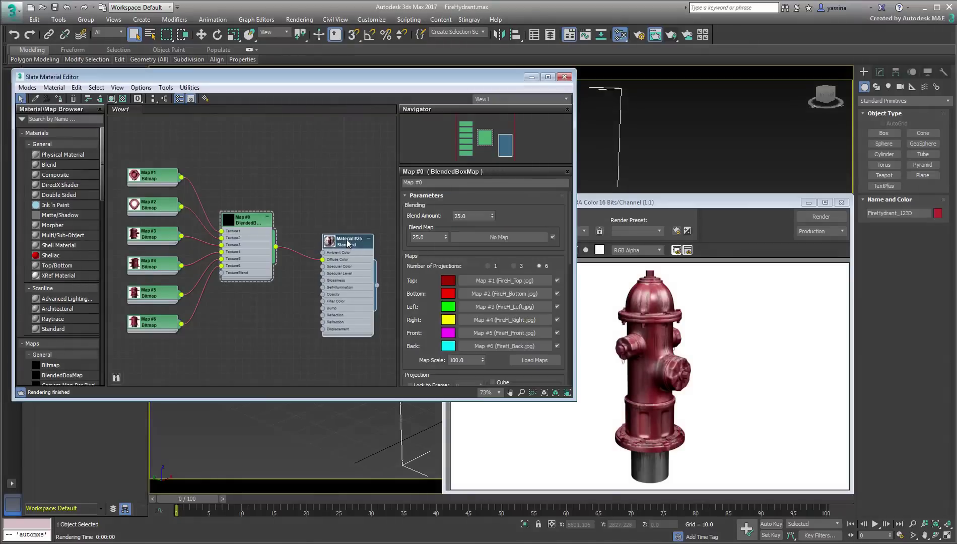
left_click_drag(472, 296, 475, 299)
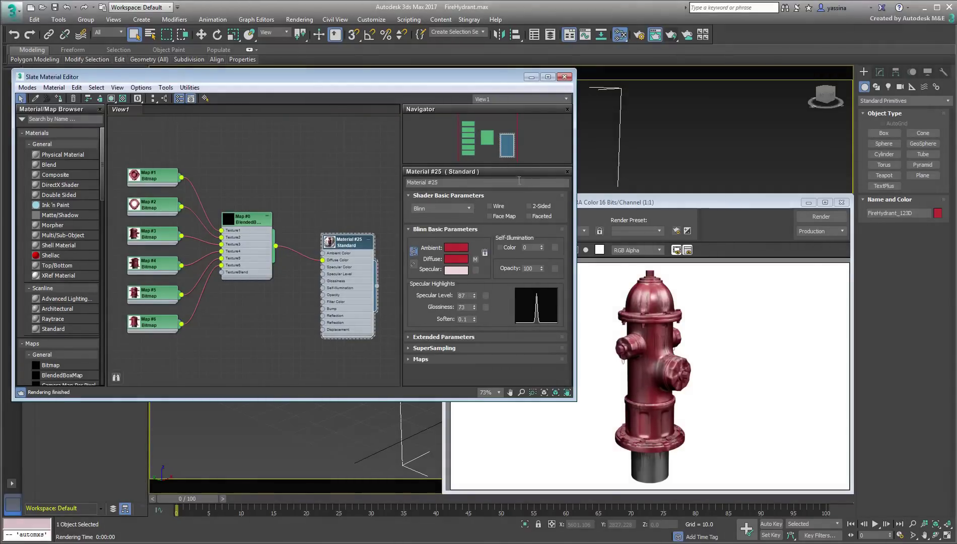
left_click(820, 217)
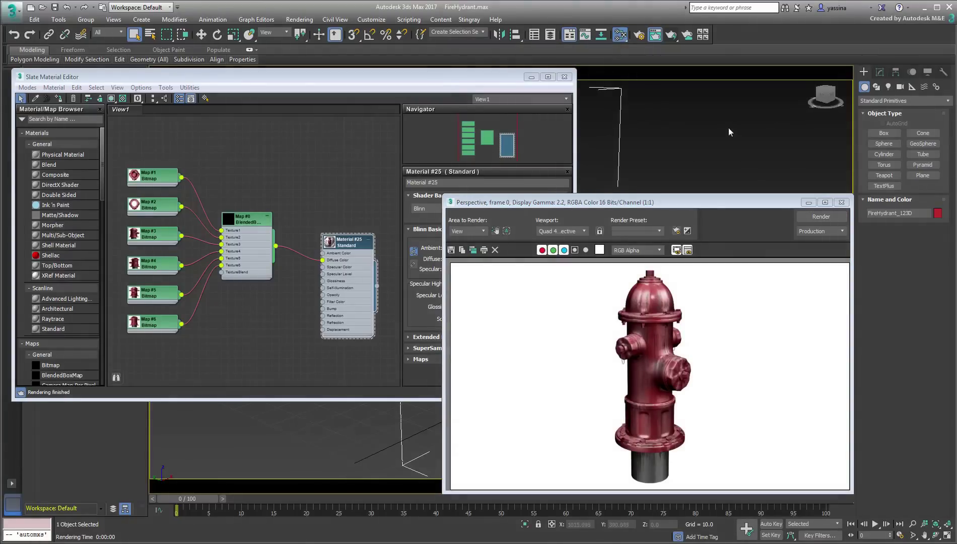
- Zoom in on the hydrant's upper body in the Perspective view and render a close-up
left_click(841, 201)
scroll(626, 216, "up", 5)
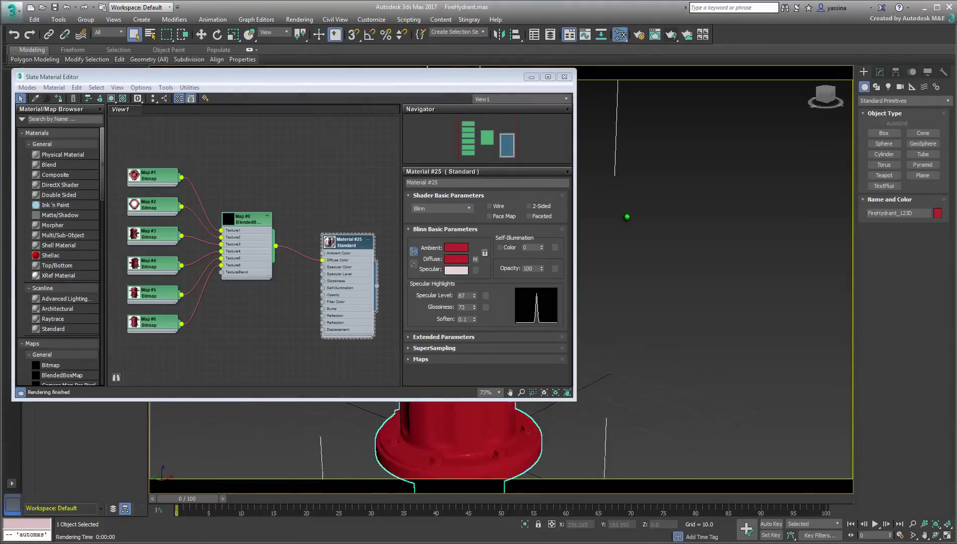
middle_click_drag(626, 217, 696, 265)
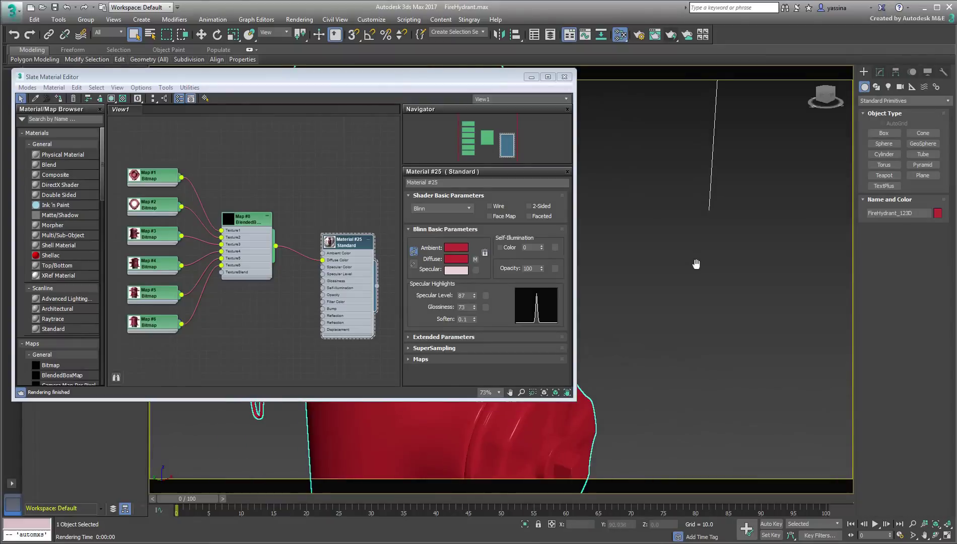
left_click(671, 35)
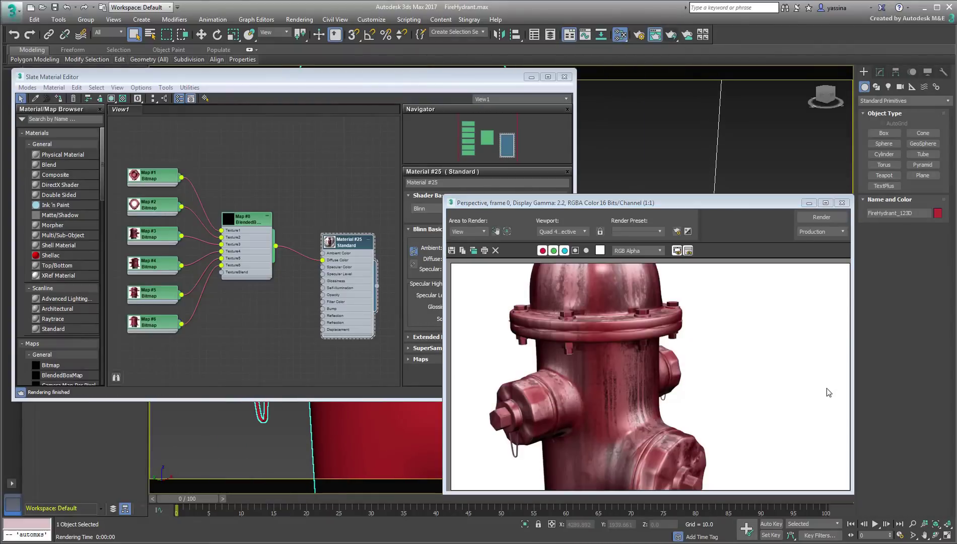
- Close the Slate Material Editor, frame the hydrant cap, and render it to check for seams
left_click(841, 201)
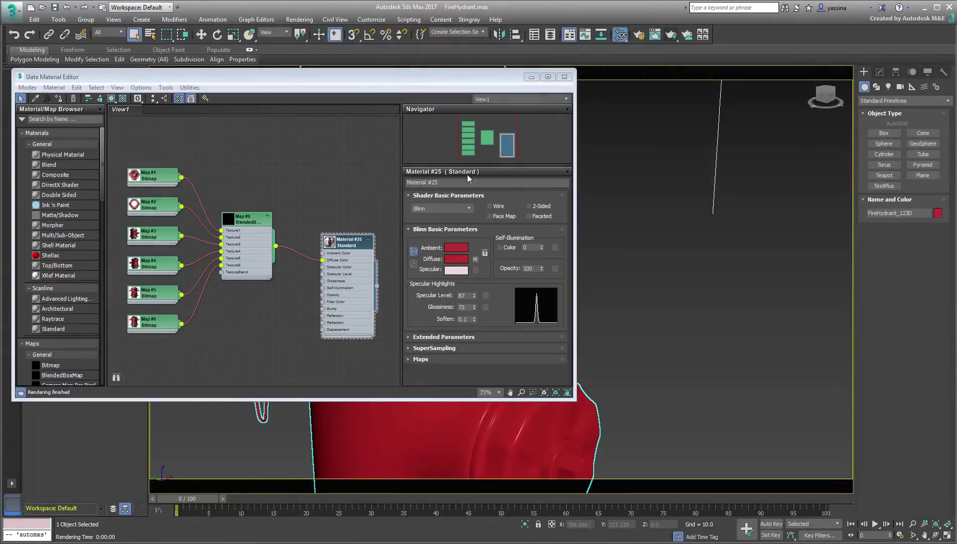
left_click(564, 77)
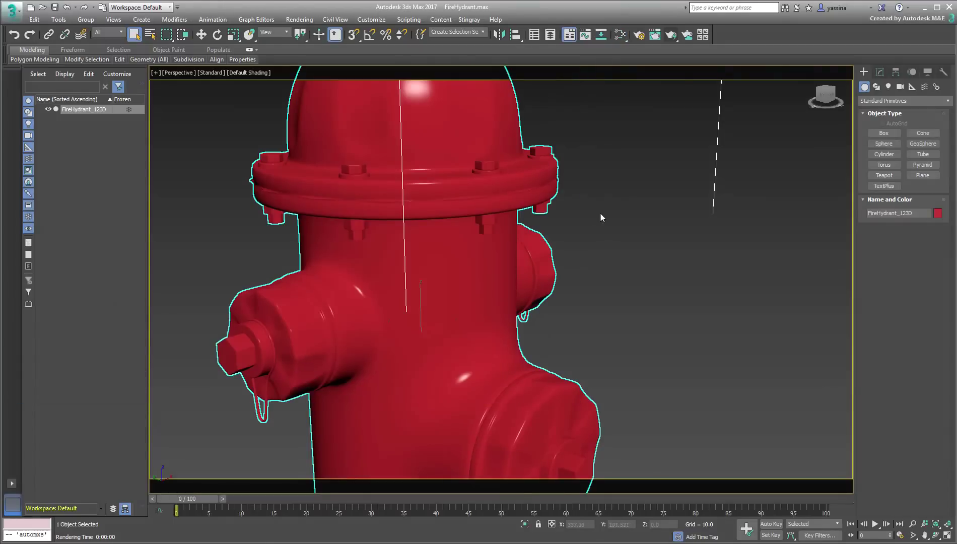
scroll(599, 216, "down", 5)
scroll(608, 251, "up", 3)
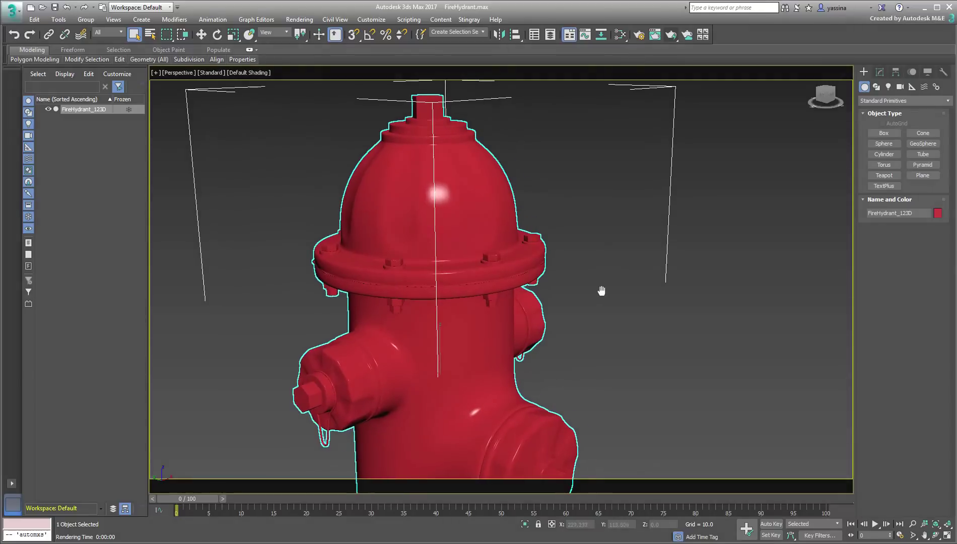
middle_click_drag(602, 291, 620, 295)
left_click(671, 34)
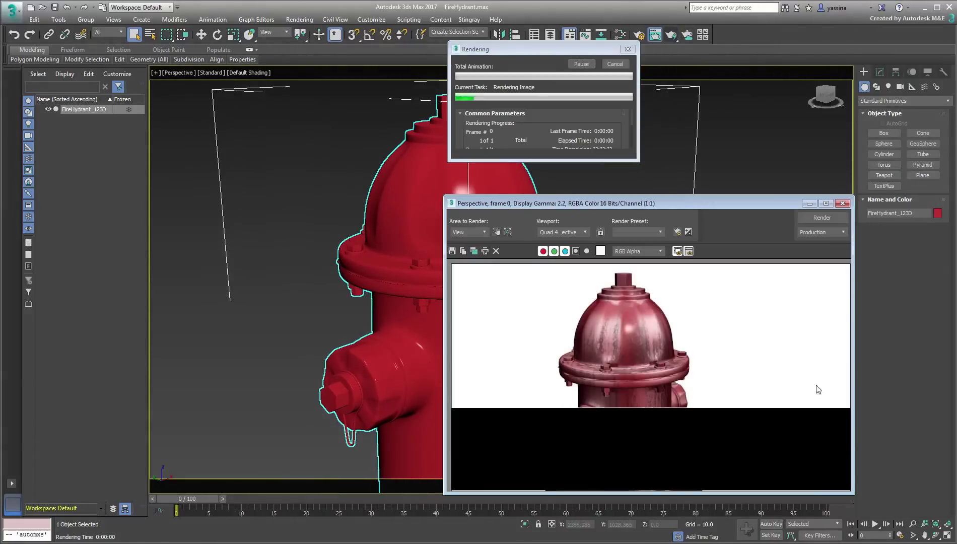